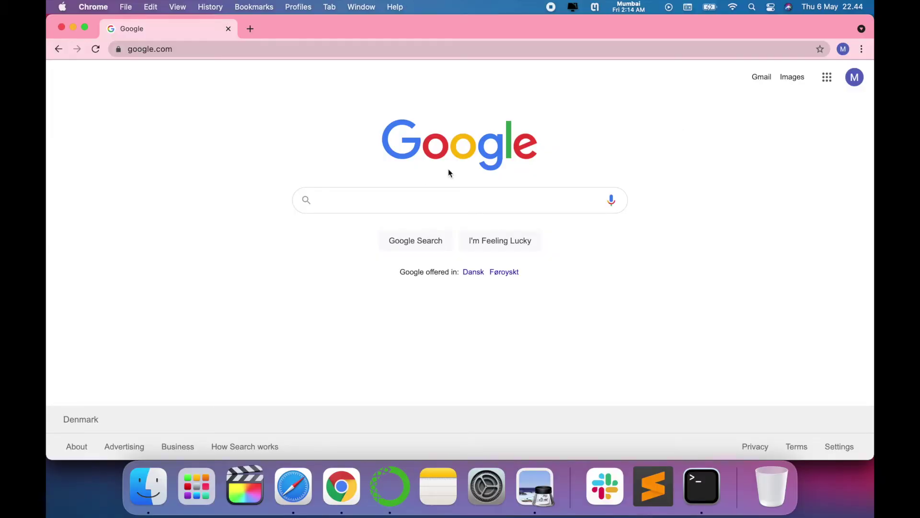
- Open the Google apps grid at the top right of google.com
{"action": "left_click", "coordinate": [827, 79]}
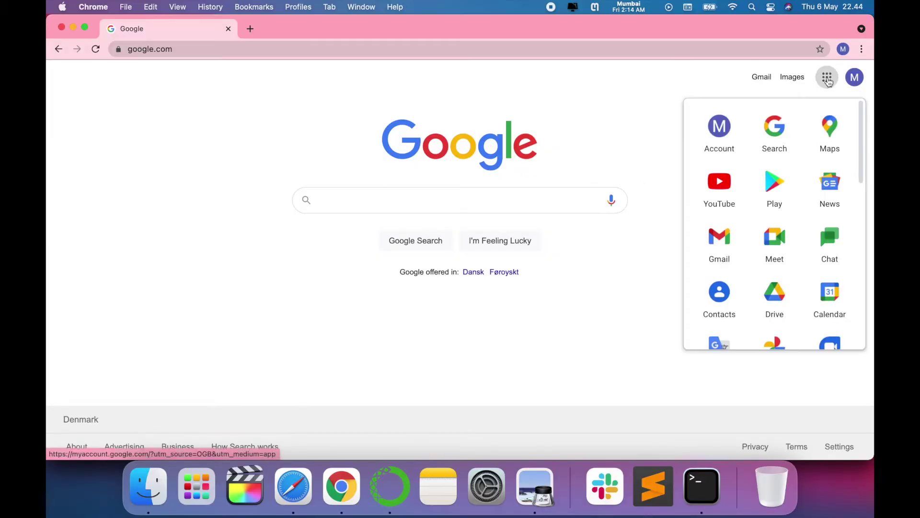
- Go to Google Drive, dismiss the Backup and Sync banner, and show the New Google Forms choices
{"action": "scroll", "coordinate": [799, 267], "scroll_direction": "down", "scroll_amount": 2}
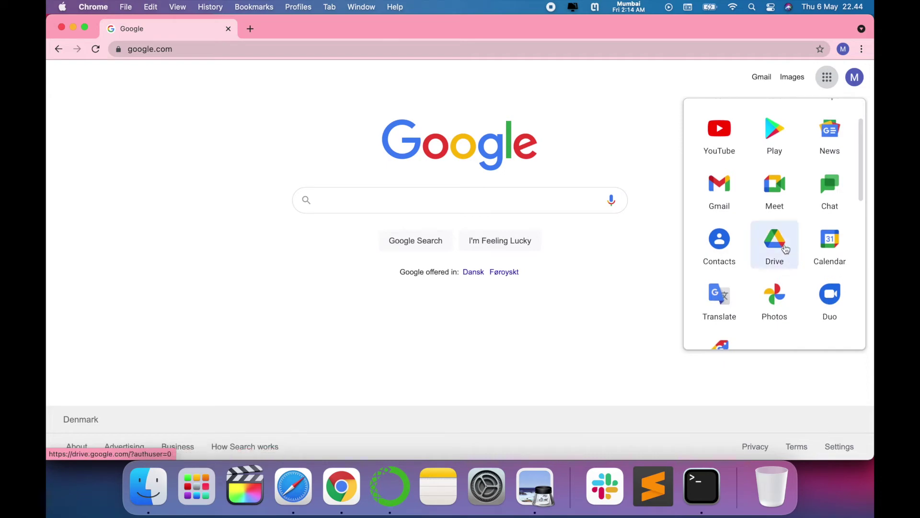
{"action": "left_click", "coordinate": [774, 244]}
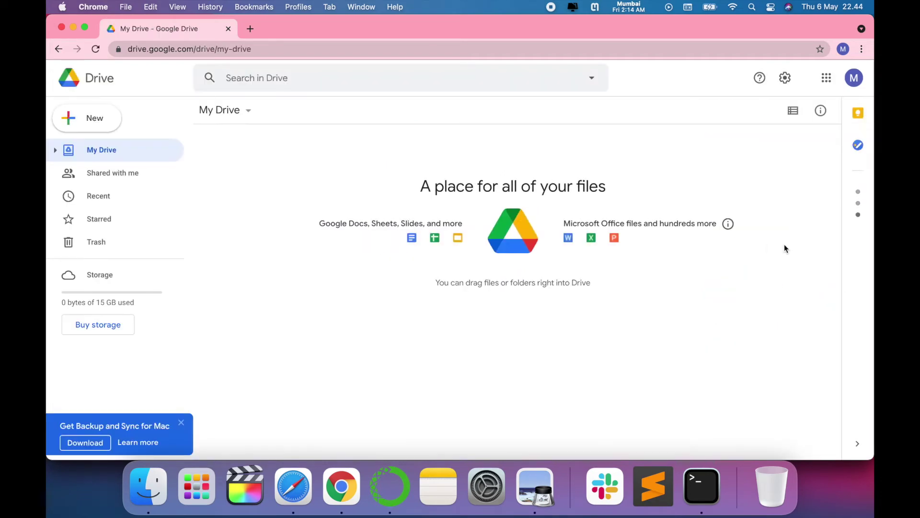
{"action": "left_click", "coordinate": [181, 422]}
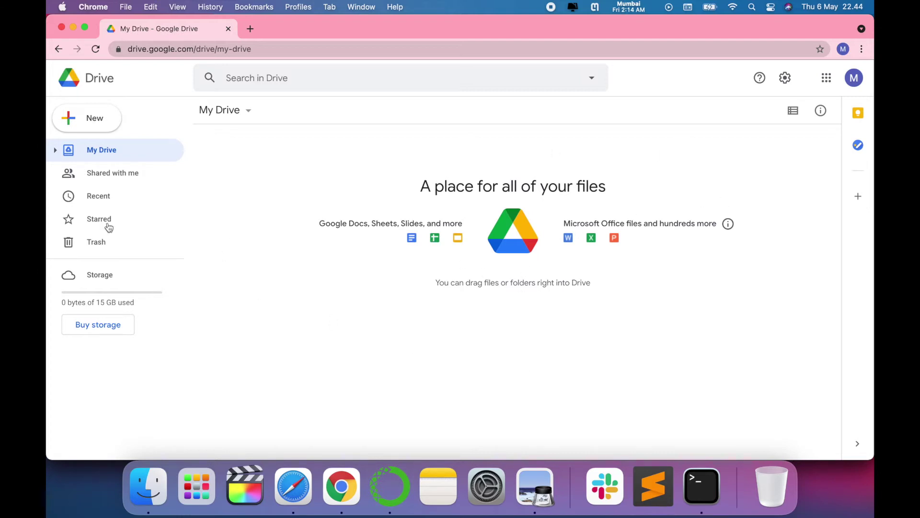
{"action": "left_click", "coordinate": [100, 117]}
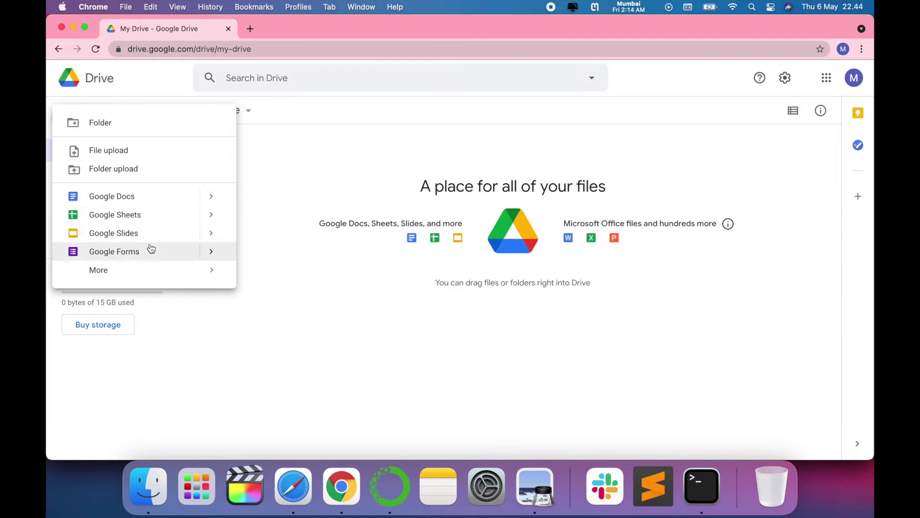
{"action": "left_click", "coordinate": [211, 251]}
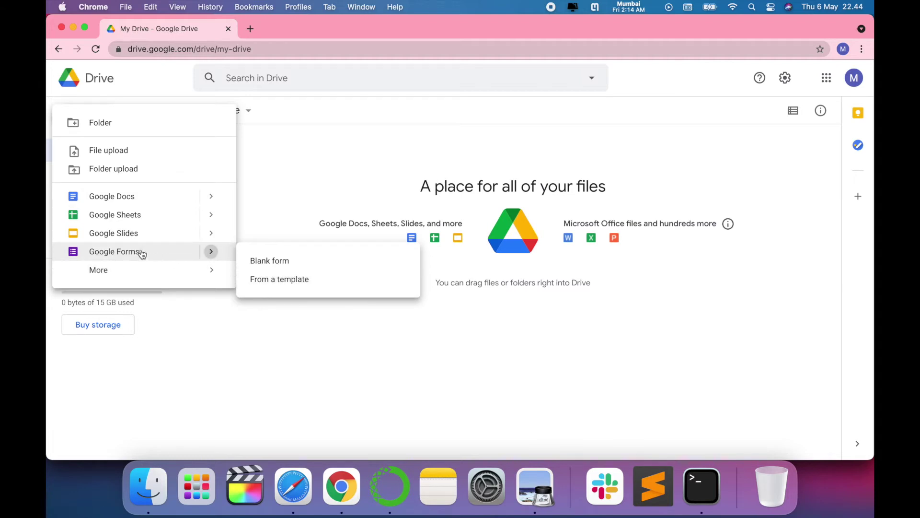
- Start a blank form titled 'Machine Learning Quiz - Classroom' with the description 'Quiz'
{"action": "left_click", "coordinate": [276, 262]}
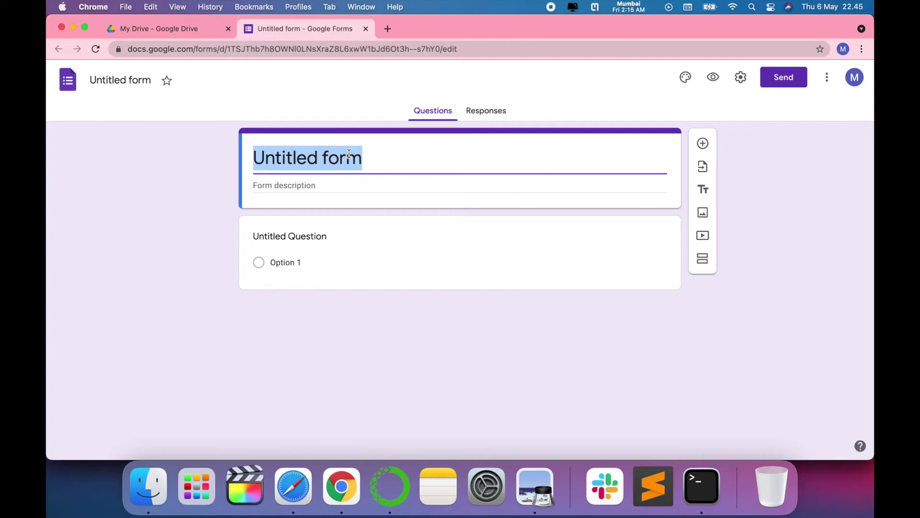
{"action": "type", "text": "Machine"}
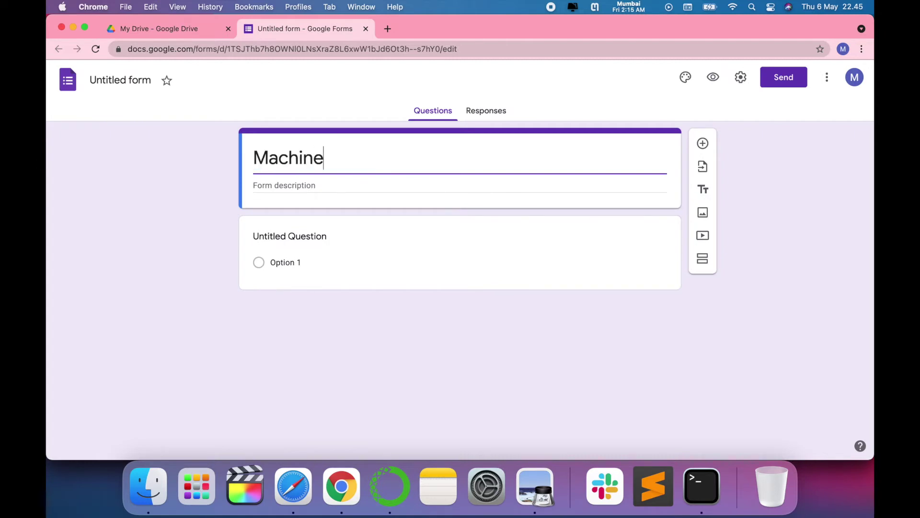
{"action": "type", "text": " Learning "}
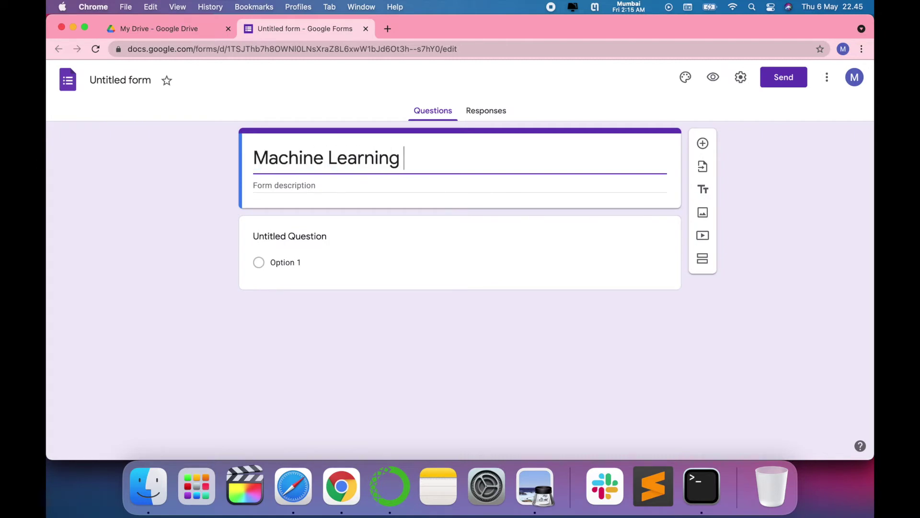
{"action": "type", "text": "Quiz - "}
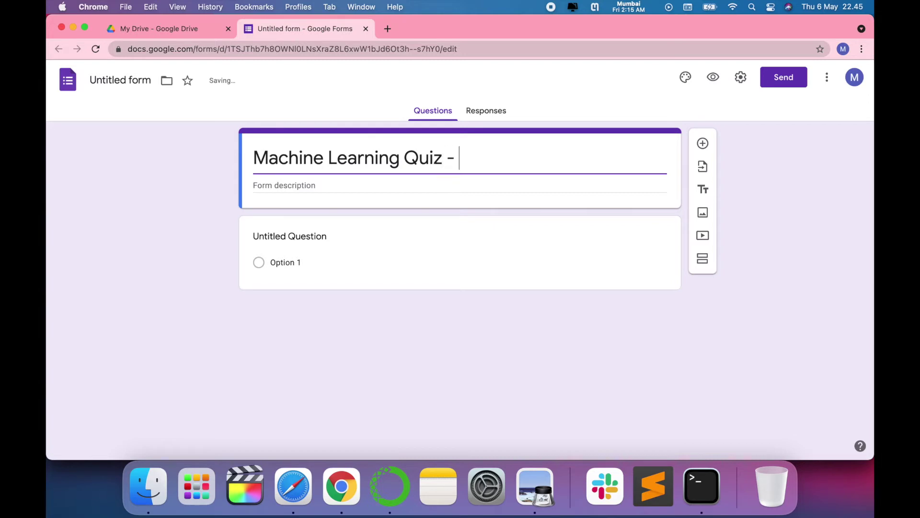
{"action": "type", "text": "Classroom"}
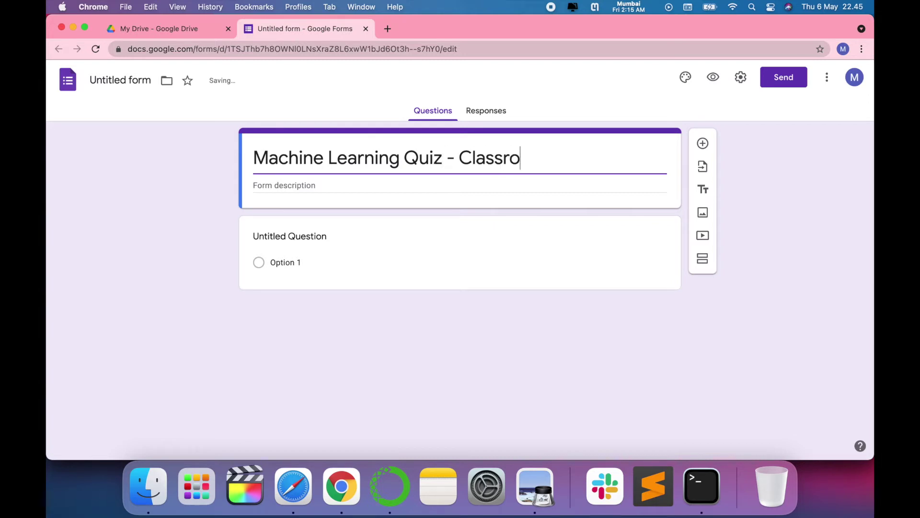
{"action": "triple_click", "coordinate": [371, 158]}
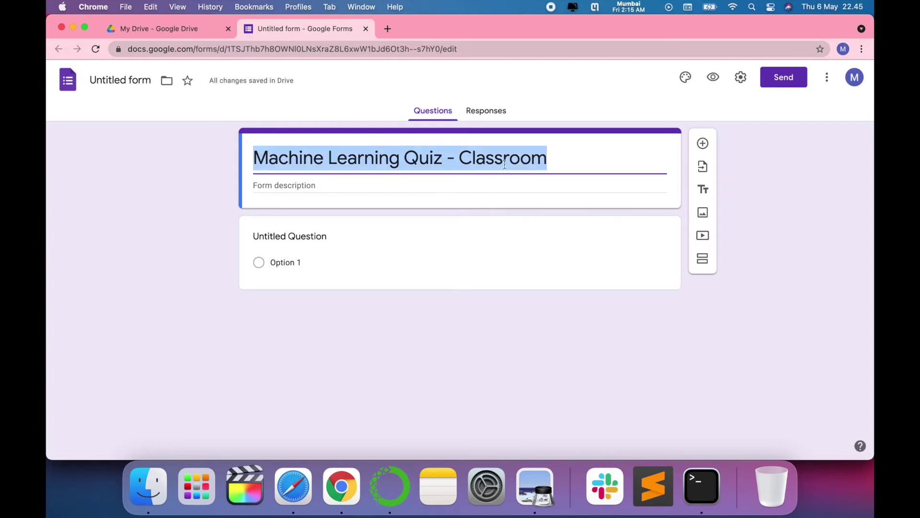
{"action": "left_click", "coordinate": [570, 158]}
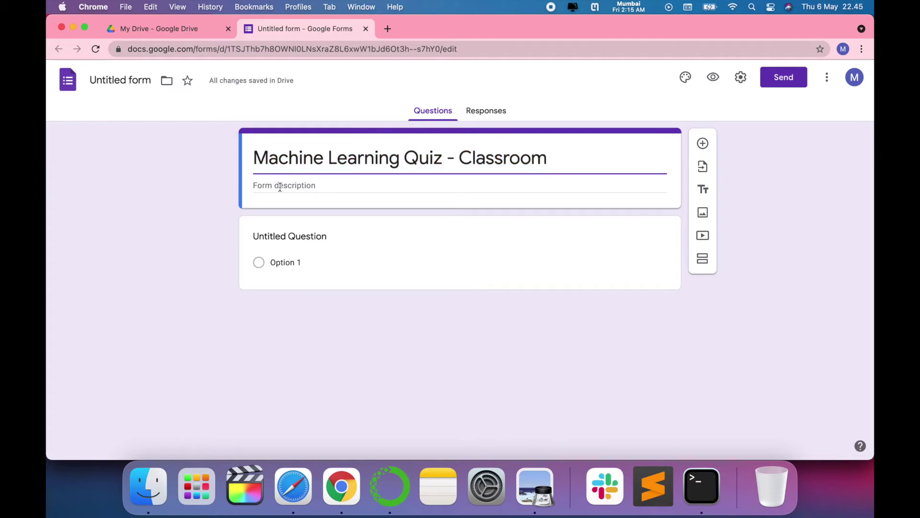
{"action": "left_click", "coordinate": [296, 185]}
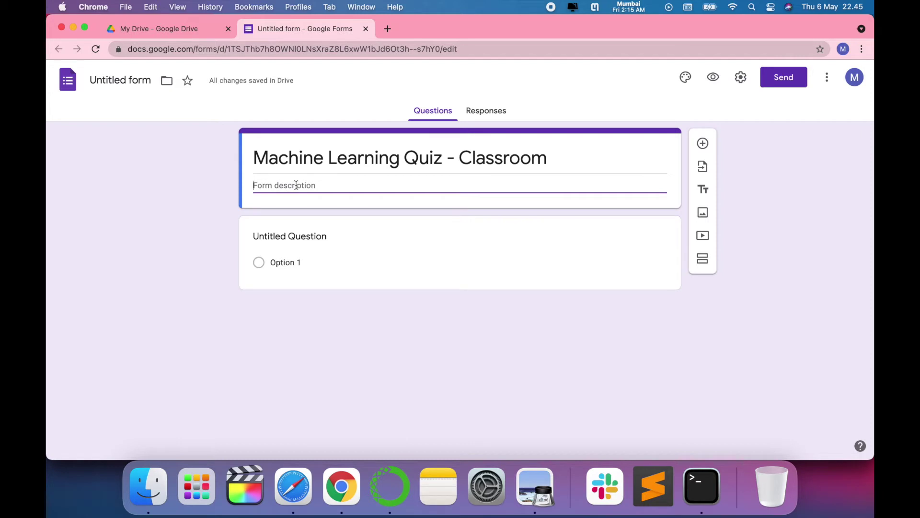
{"action": "type", "text": "Quiz"}
{"action": "left_click", "coordinate": [319, 236]}
- Paste the machine learning and AI question text, fixing the missing space before 'artificial'
{"action": "left_click", "coordinate": [350, 251]}
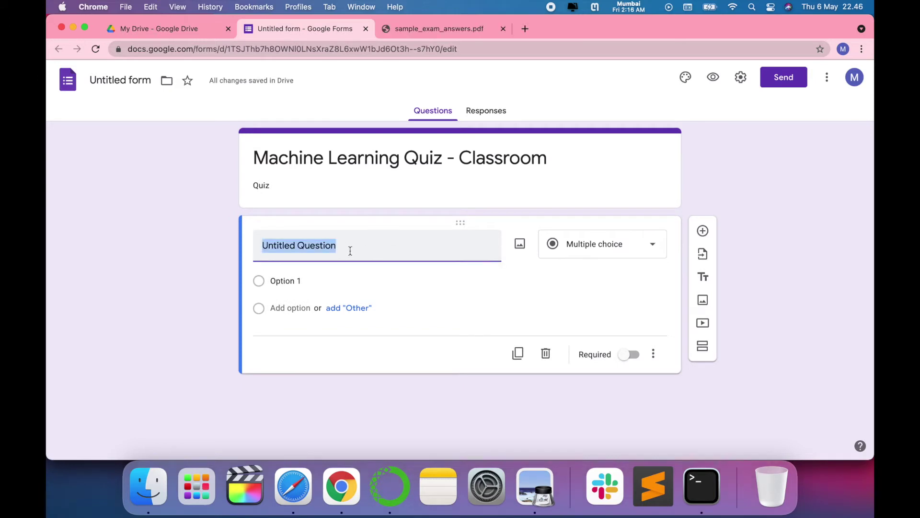
{"action": "type", "text": "Choose the options that are correct regarding machine learning (ML) andartificial intelligence (AI)"}
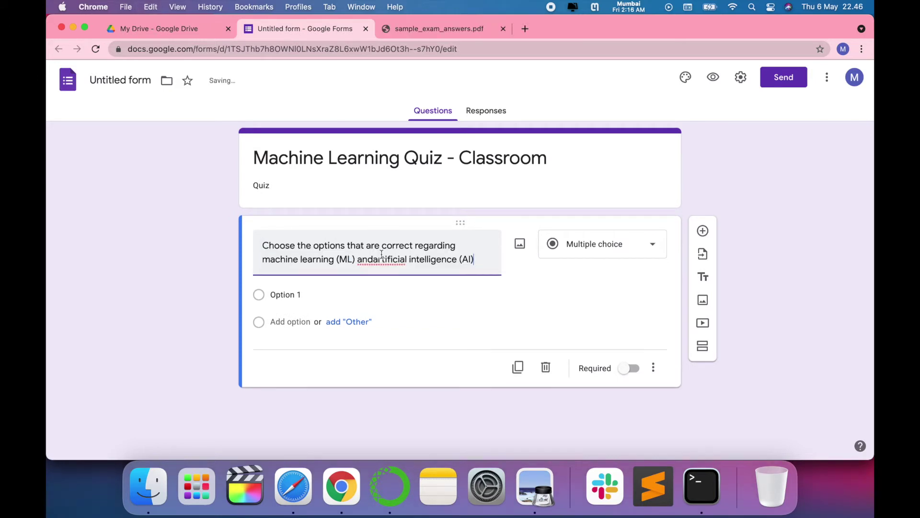
{"action": "left_click", "coordinate": [373, 258]}
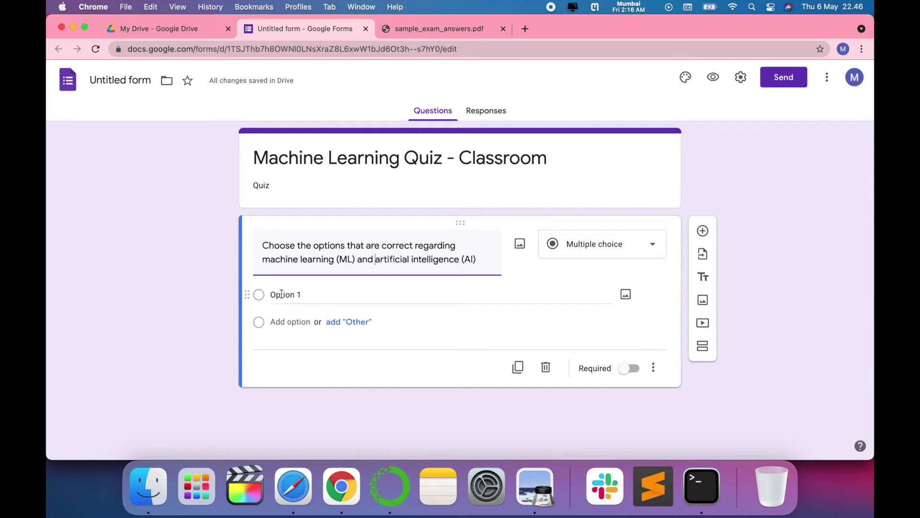
- Fill in the four answer options and make the question required
{"action": "left_click", "coordinate": [305, 294]}
{"action": "type", "text": "ML is an alternate way of programming intelligent machines"}
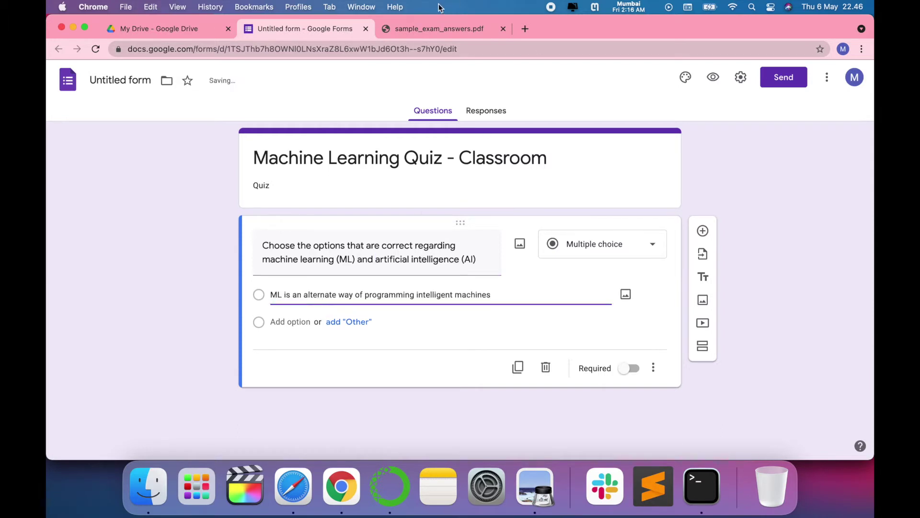
{"action": "left_click", "coordinate": [292, 322]}
{"action": "type", "text": "ML and AI have very different goals"}
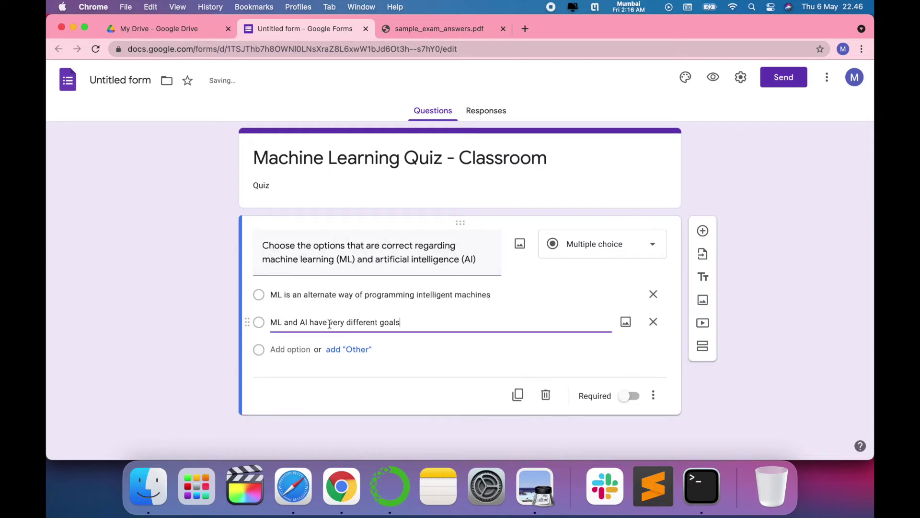
{"action": "left_click", "coordinate": [290, 349]}
{"action": "key", "text": "super+v"}
{"action": "key", "text": "Return"}
{"action": "key", "text": "super+v"}
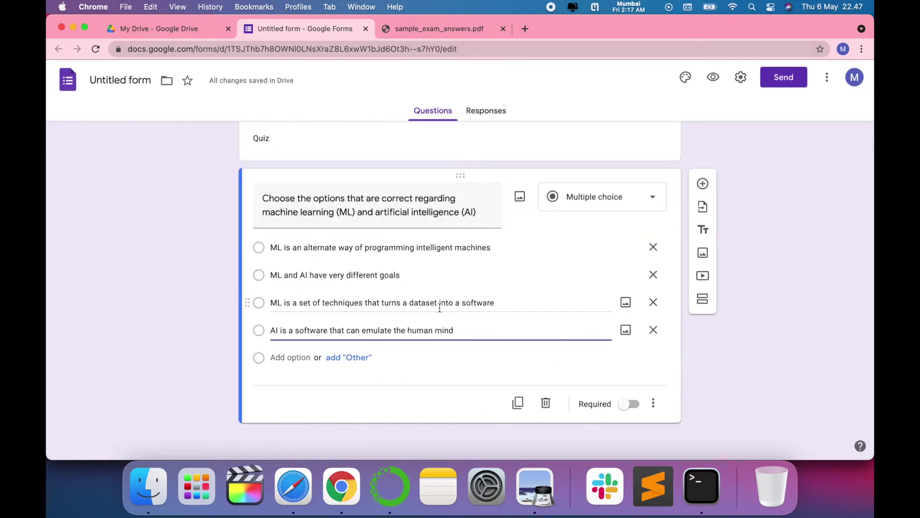
{"action": "left_click", "coordinate": [634, 405]}
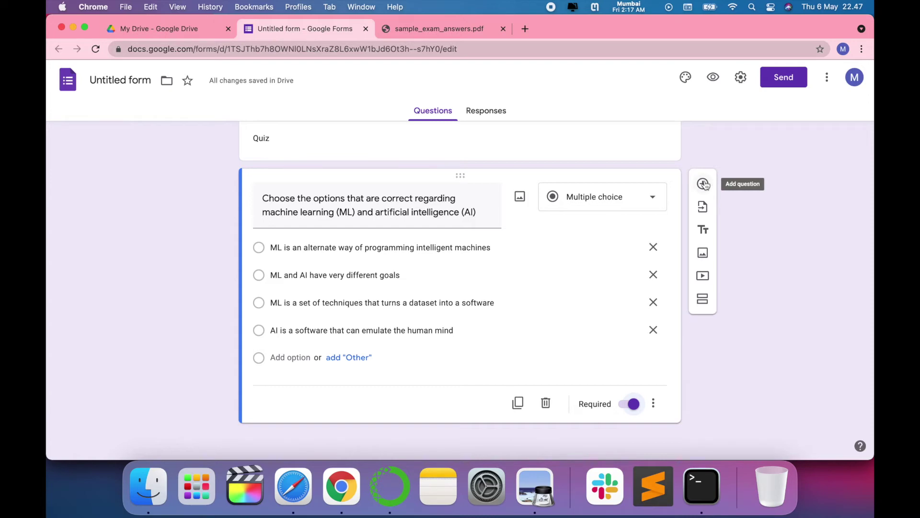
{"action": "left_click", "coordinate": [703, 184]}
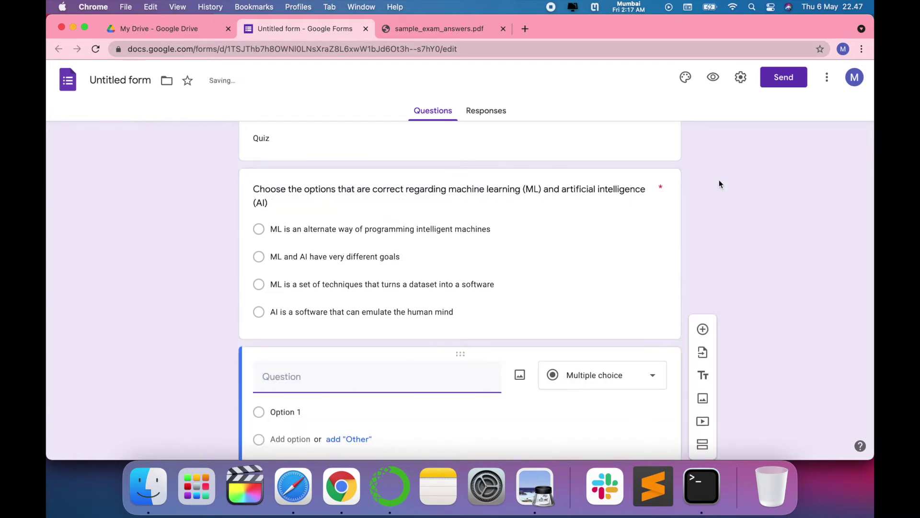
- Paste the regression question and four options, starting with 'It relates inputs to outputs', and make it required
{"action": "left_click", "coordinate": [404, 30]}
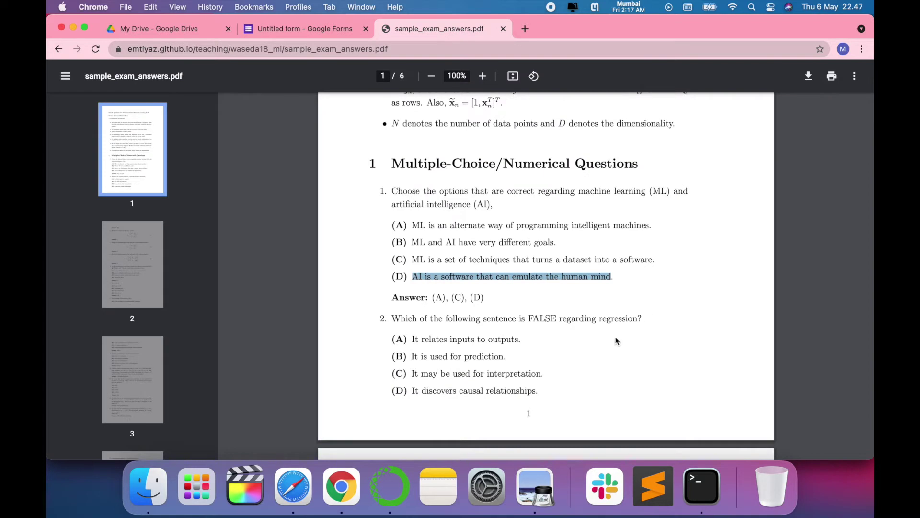
{"action": "left_click", "coordinate": [305, 28]}
{"action": "type", "text": "Which of the following sentence is FALSE regarding regression?"}
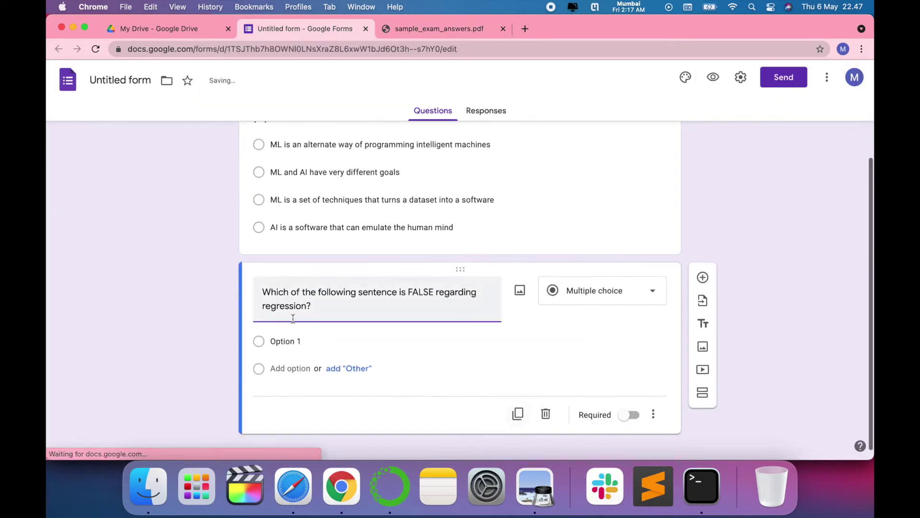
{"action": "left_click", "coordinate": [292, 336]}
{"action": "type", "text": "It relates inputs to outputs"}
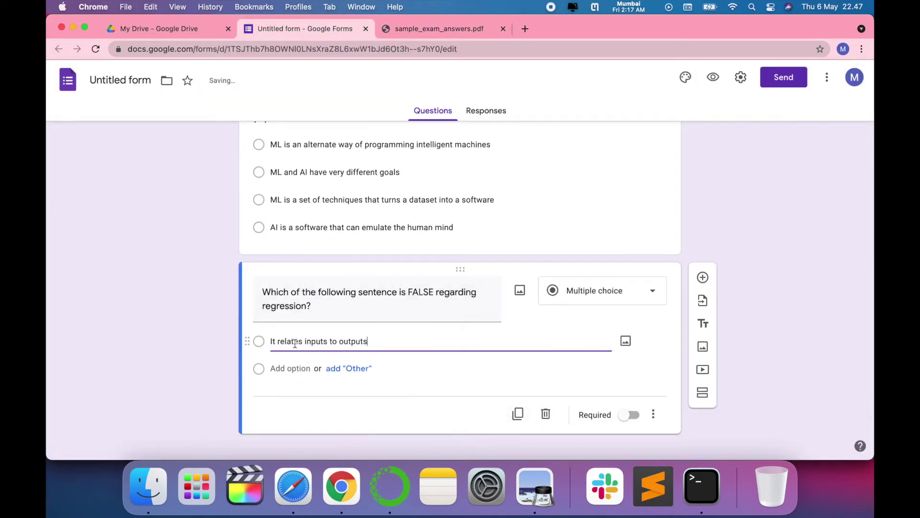
{"action": "type", "text": "It is used for prediction It may be used for interpretation It discovers causal relationships"}
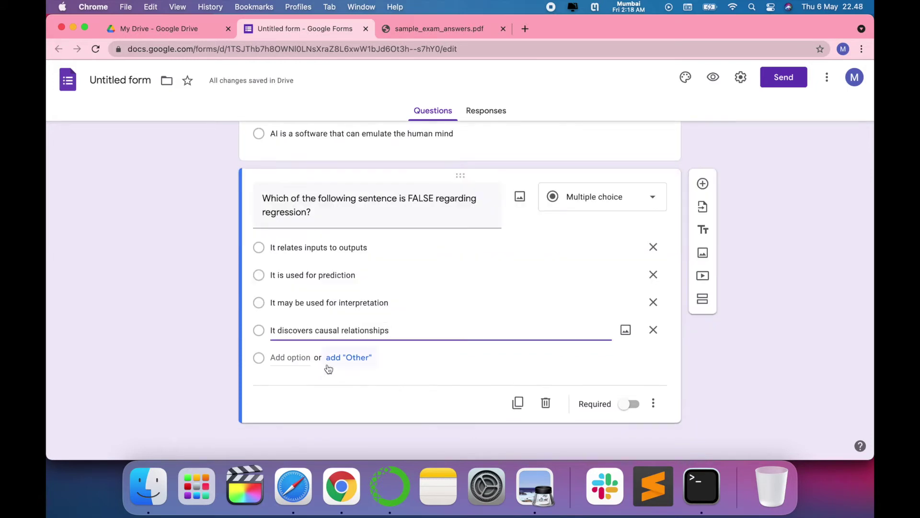
{"action": "left_click", "coordinate": [634, 404]}
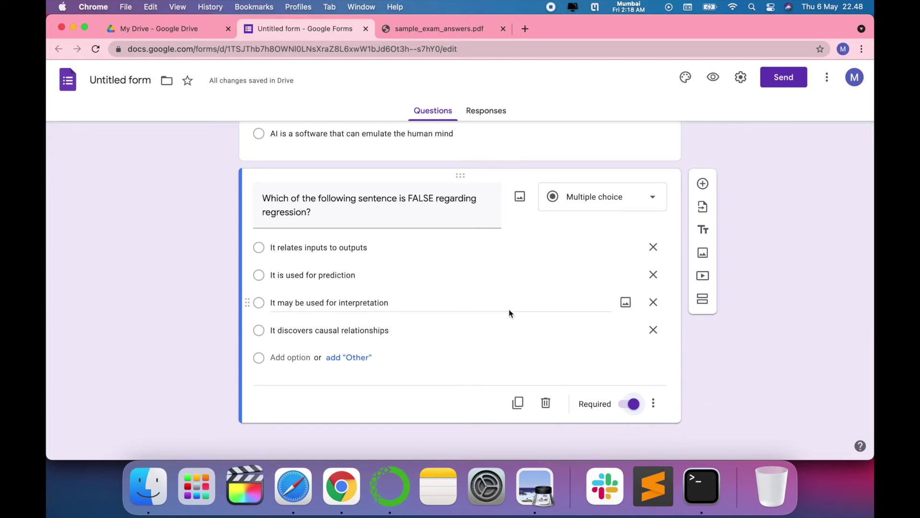
{"action": "scroll", "coordinate": [509, 308], "scroll_direction": "up", "scroll_amount": 2}
{"action": "scroll", "coordinate": [509, 309], "scroll_direction": "up", "scroll_amount": 3}
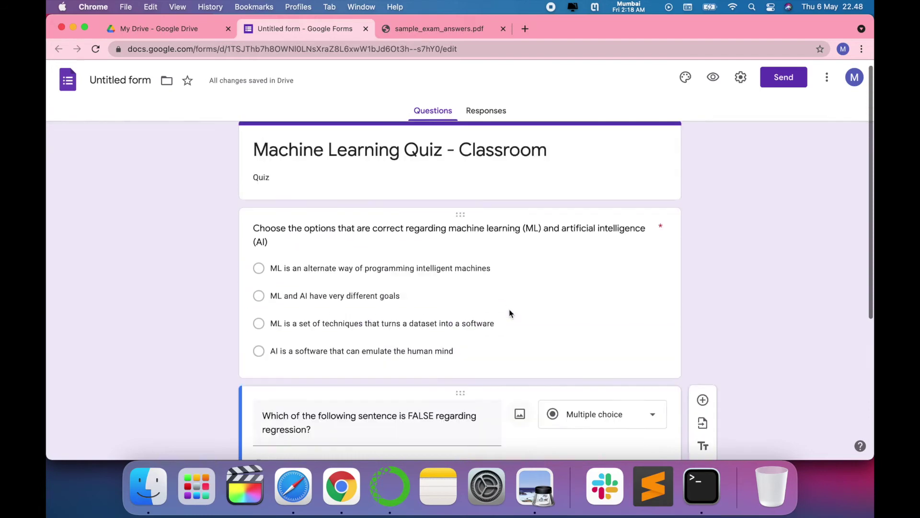
{"action": "scroll", "coordinate": [509, 309], "scroll_direction": "down", "scroll_amount": 4}
{"action": "scroll", "coordinate": [509, 309], "scroll_direction": "up", "scroll_amount": 2}
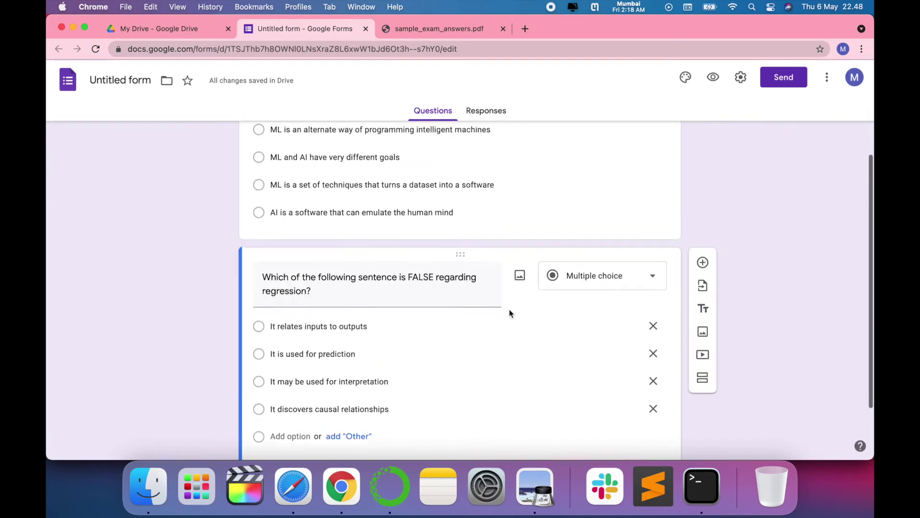
{"action": "scroll", "coordinate": [509, 309], "scroll_direction": "down", "scroll_amount": 2}
{"action": "left_click", "coordinate": [703, 207]}
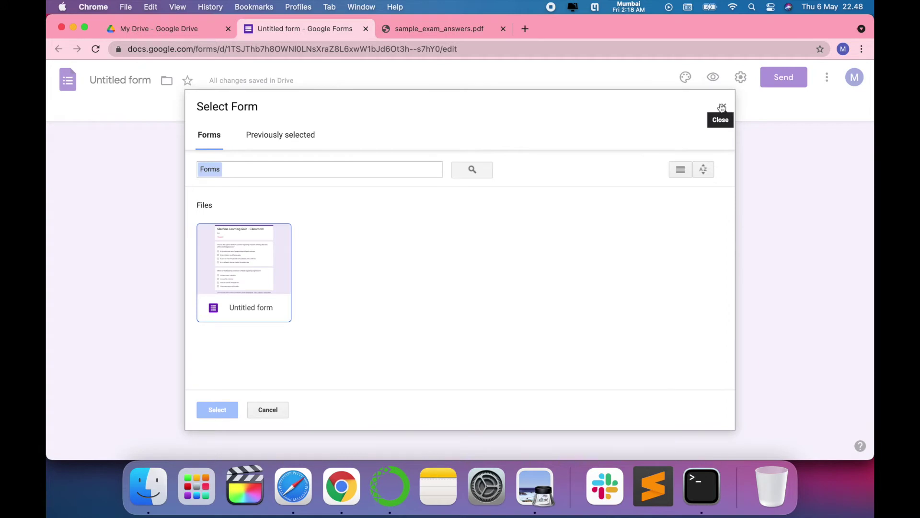
{"action": "left_click", "coordinate": [722, 108]}
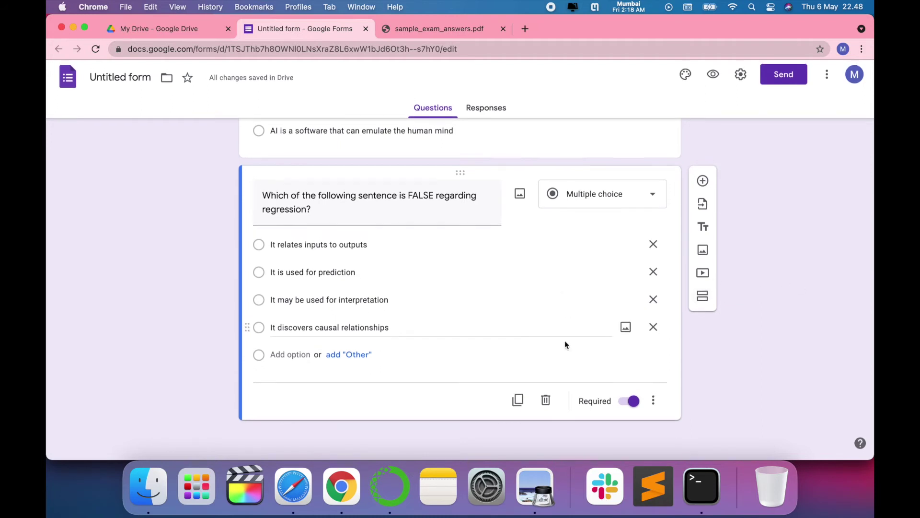
- Add 'How you rate the session?' as a required 1–5 linear scale labelled 'bad' to 'good'
{"action": "left_click", "coordinate": [702, 184]}
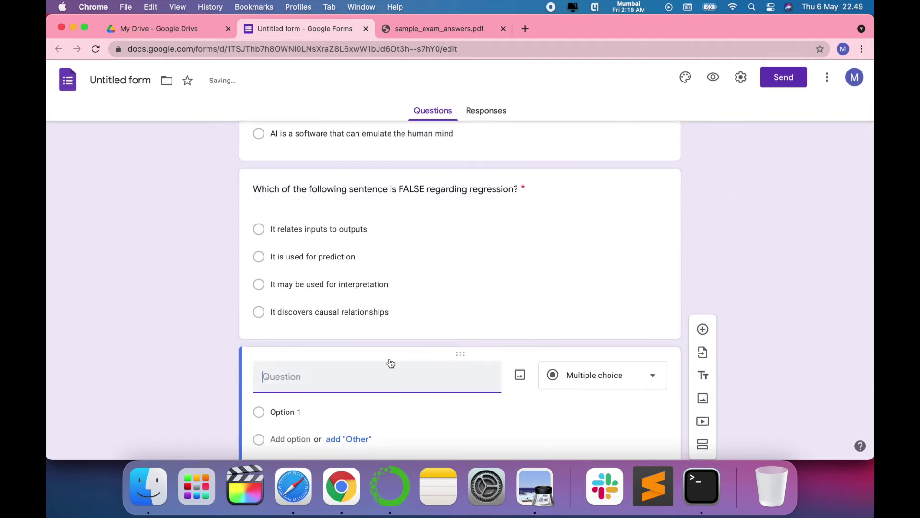
{"action": "type", "text": "How you rate the session?"}
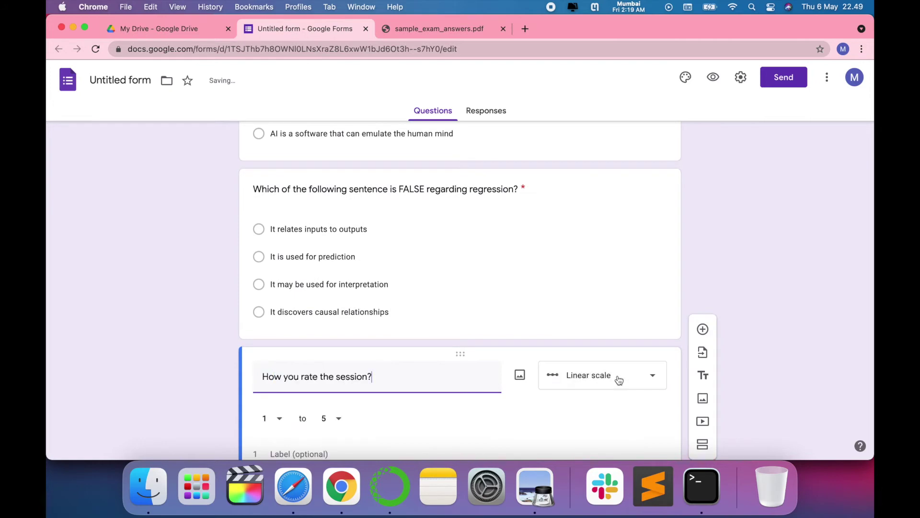
{"action": "left_click", "coordinate": [616, 380]}
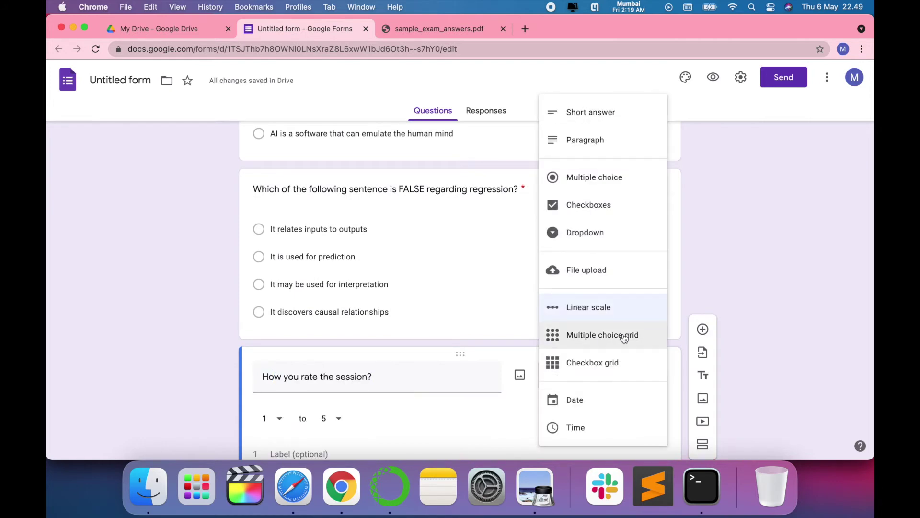
{"action": "left_click", "coordinate": [606, 312]}
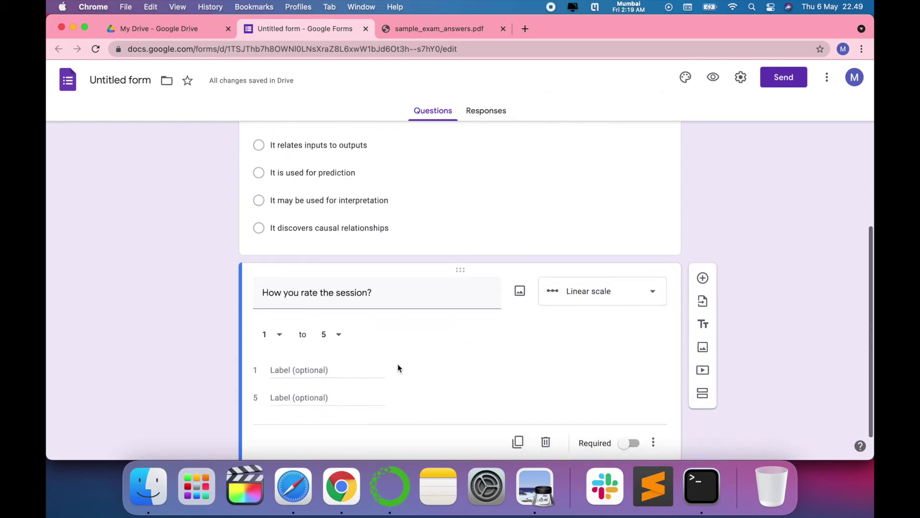
{"action": "left_click", "coordinate": [326, 370]}
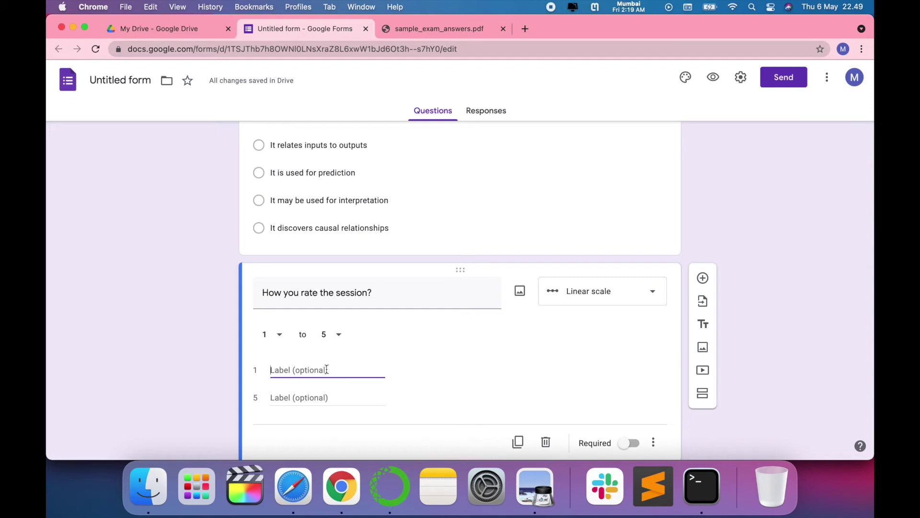
{"action": "type", "text": "bad"}
{"action": "left_click", "coordinate": [316, 391]}
{"action": "type", "text": "good"}
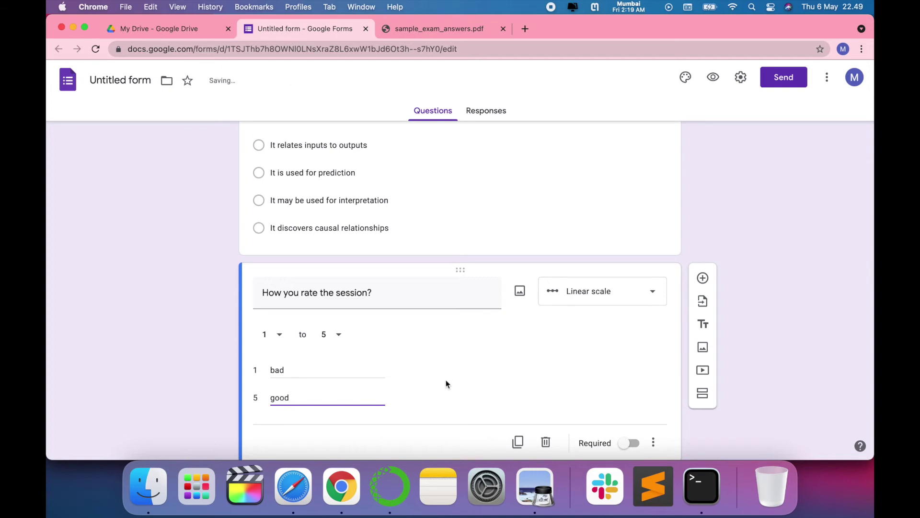
{"action": "scroll", "coordinate": [467, 380], "scroll_direction": "down", "scroll_amount": 1}
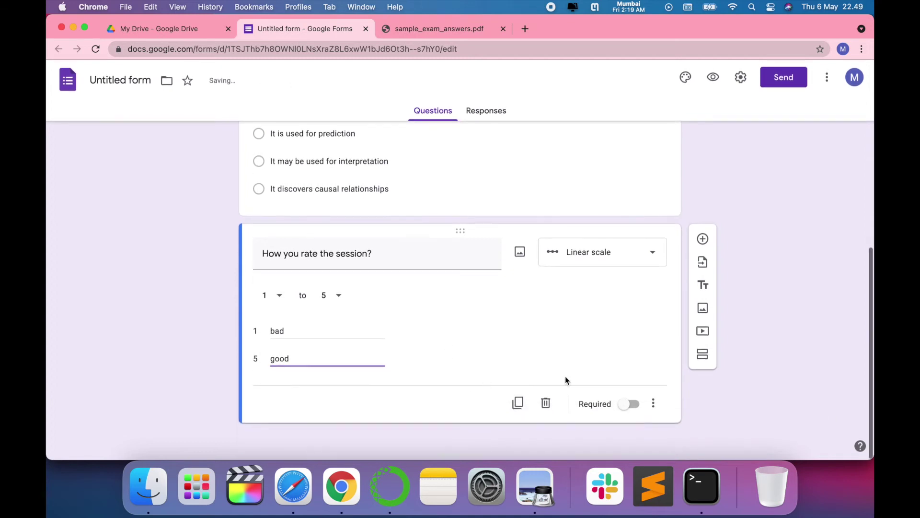
{"action": "left_click", "coordinate": [631, 404]}
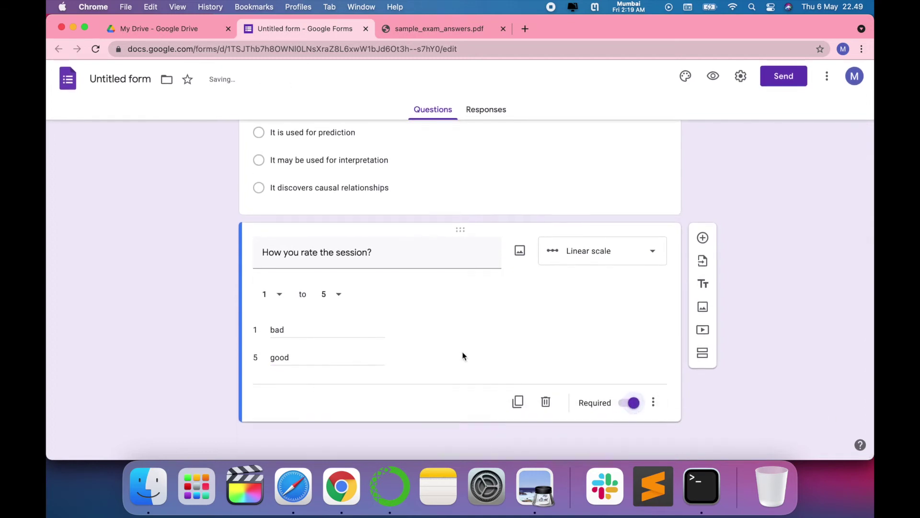
{"action": "left_click", "coordinate": [702, 239]}
- Enter 'Do you want to enroll for new session' with Yes and No answers, marked required
{"action": "type", "text": "Do you w"}
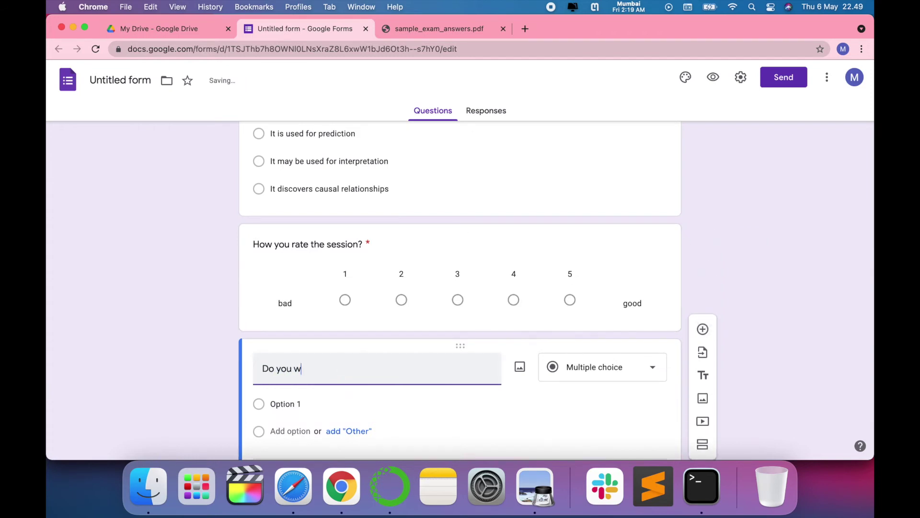
{"action": "type", "text": "ant to enroll for new "}
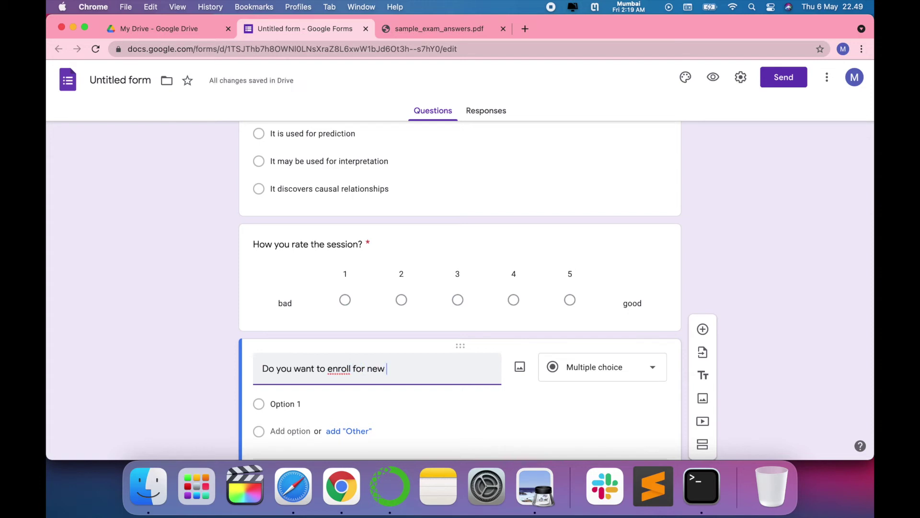
{"action": "type", "text": "session"}
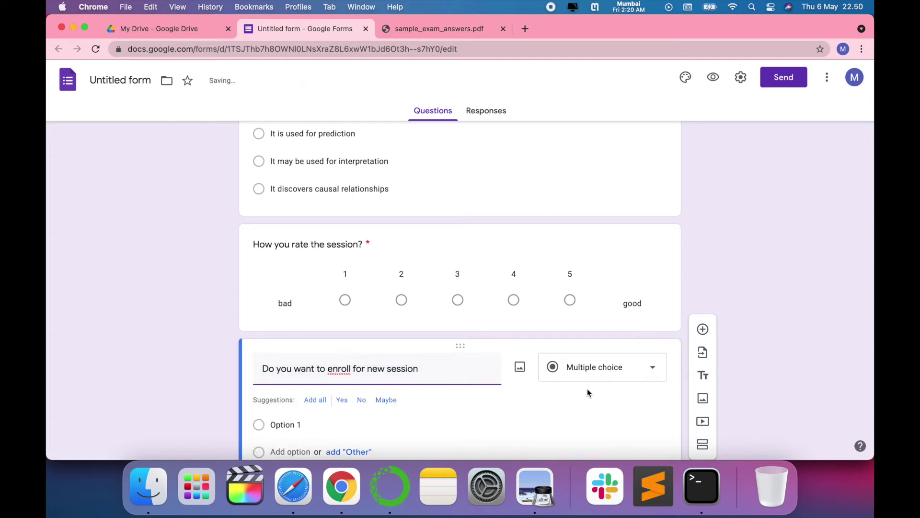
{"action": "scroll", "coordinate": [465, 384], "scroll_direction": "down", "scroll_amount": 2}
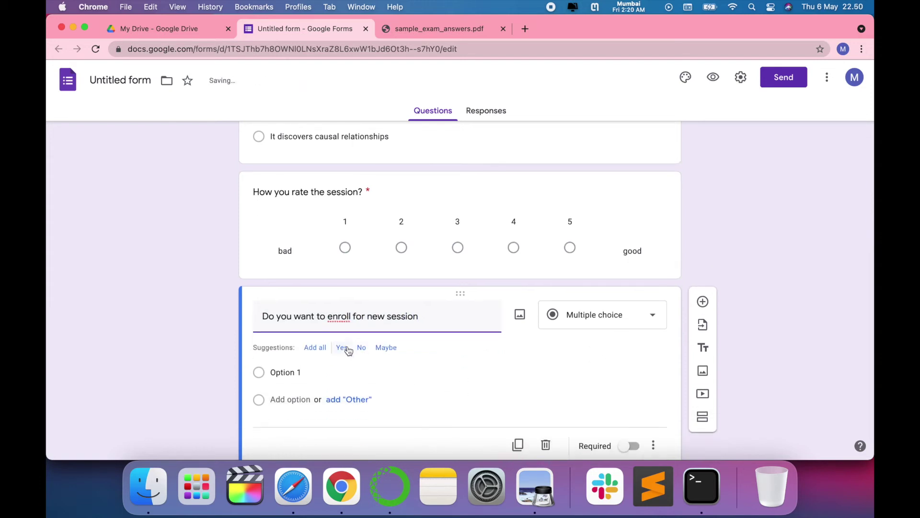
{"action": "left_click", "coordinate": [342, 347]}
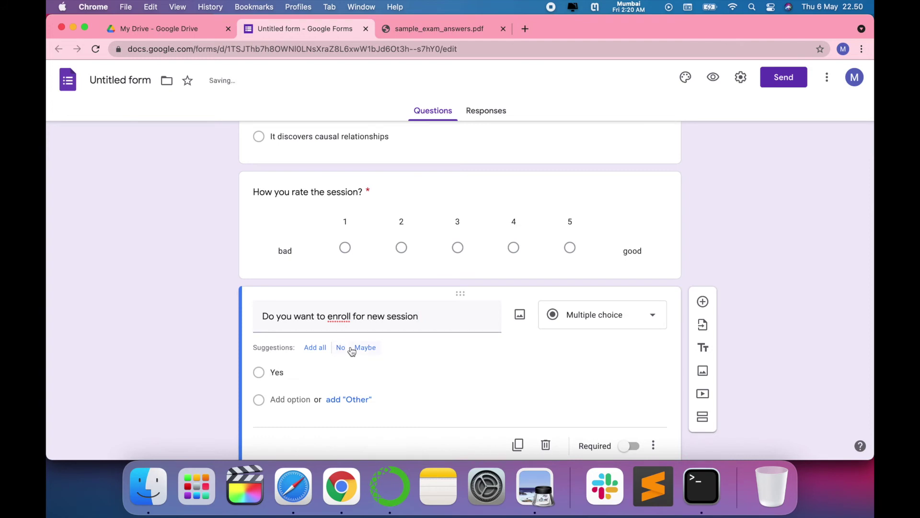
{"action": "left_click", "coordinate": [352, 350]}
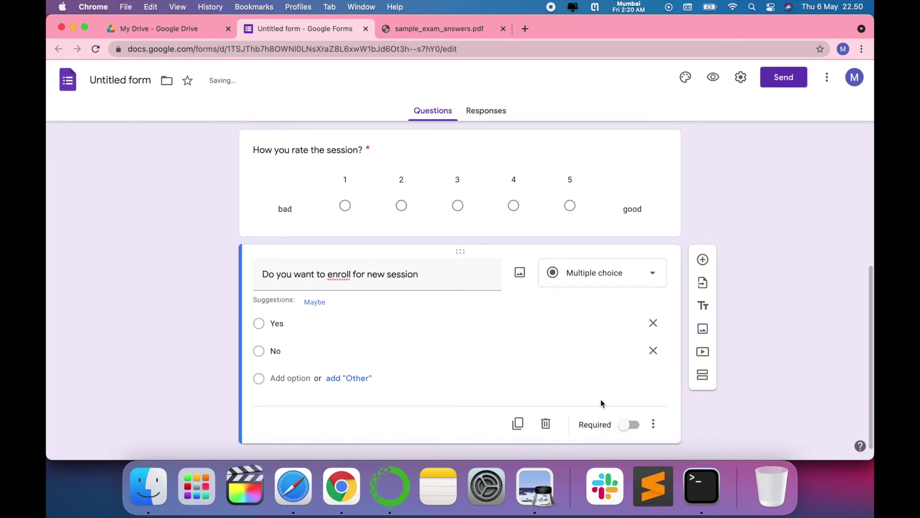
{"action": "left_click", "coordinate": [630, 425]}
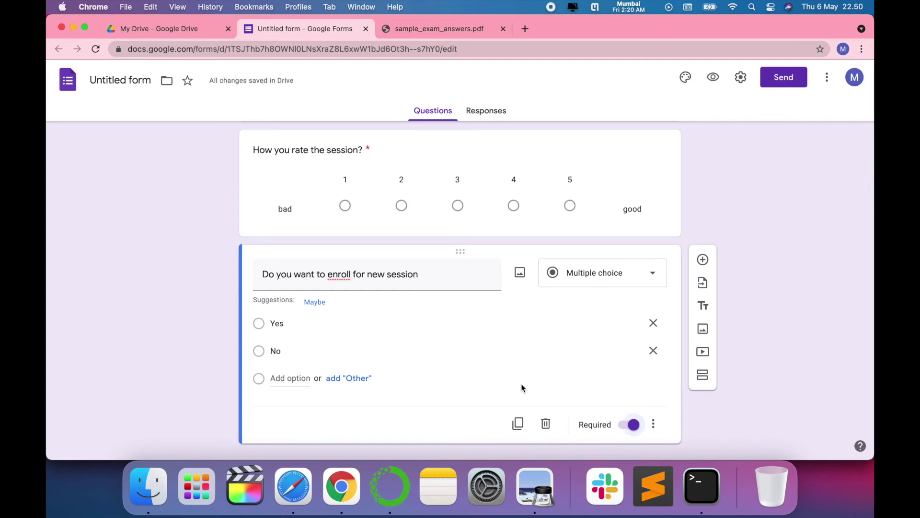
{"action": "scroll", "coordinate": [522, 387], "scroll_direction": "up", "scroll_amount": 1}
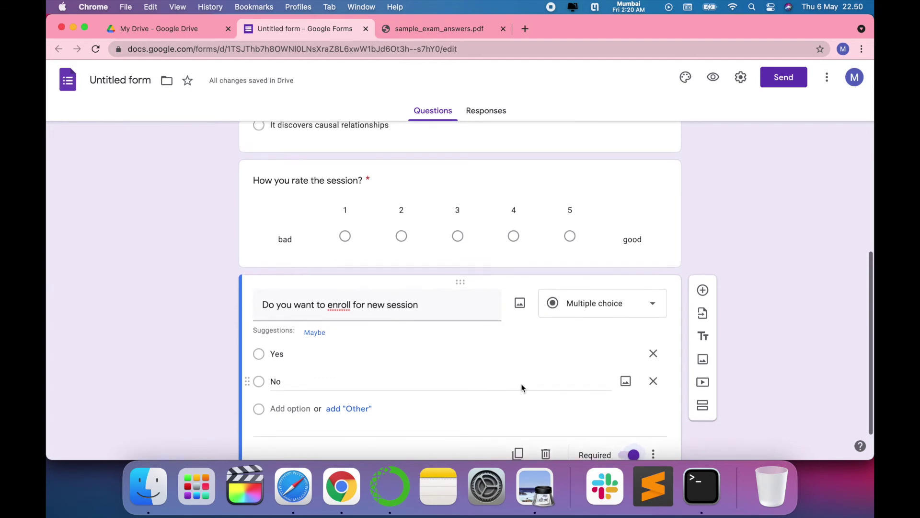
{"action": "scroll", "coordinate": [522, 387], "scroll_direction": "up", "scroll_amount": 2}
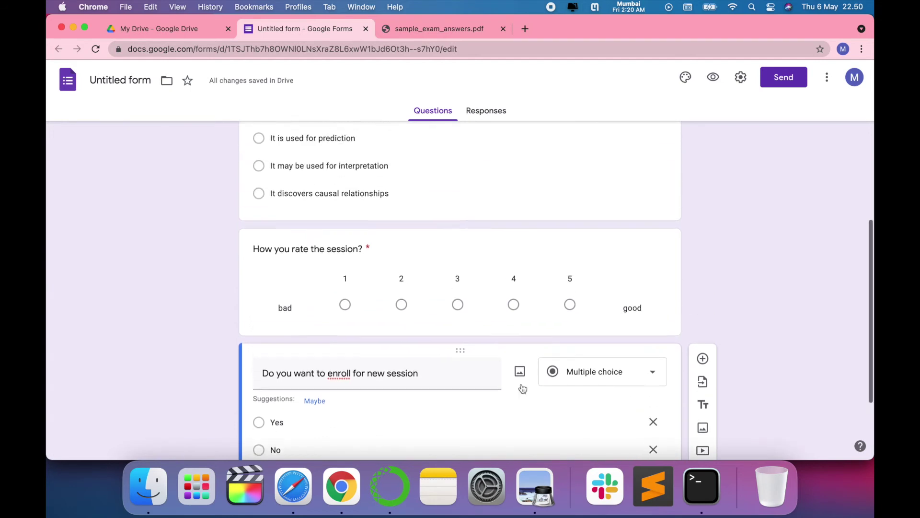
{"action": "scroll", "coordinate": [523, 388], "scroll_direction": "up", "scroll_amount": 10}
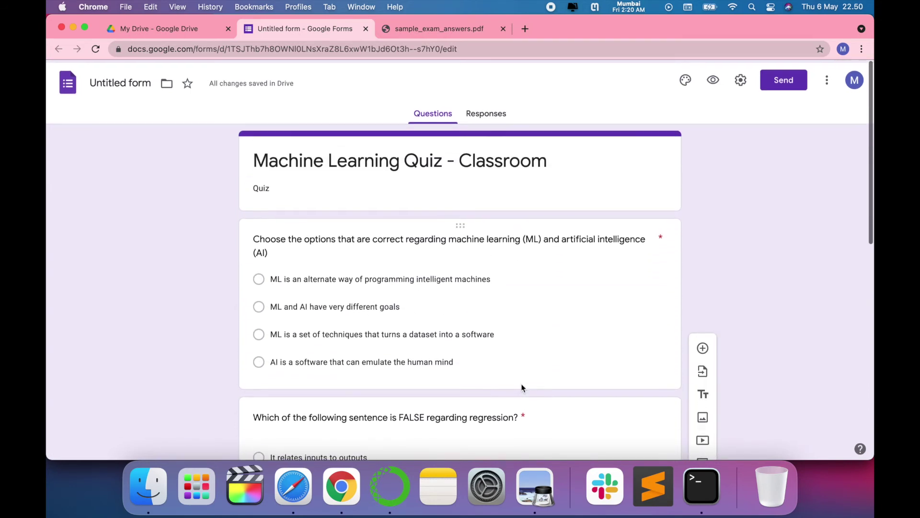
{"action": "scroll", "coordinate": [521, 387], "scroll_direction": "down", "scroll_amount": 1}
{"action": "scroll", "coordinate": [521, 387], "scroll_direction": "up", "scroll_amount": 1}
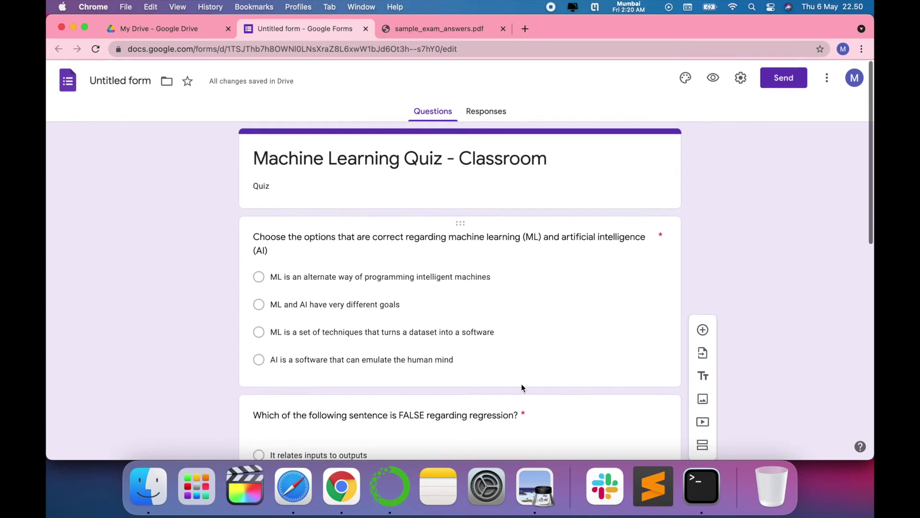
{"action": "scroll", "coordinate": [521, 388], "scroll_direction": "down", "scroll_amount": 3}
{"action": "scroll", "coordinate": [521, 387], "scroll_direction": "up", "scroll_amount": 2}
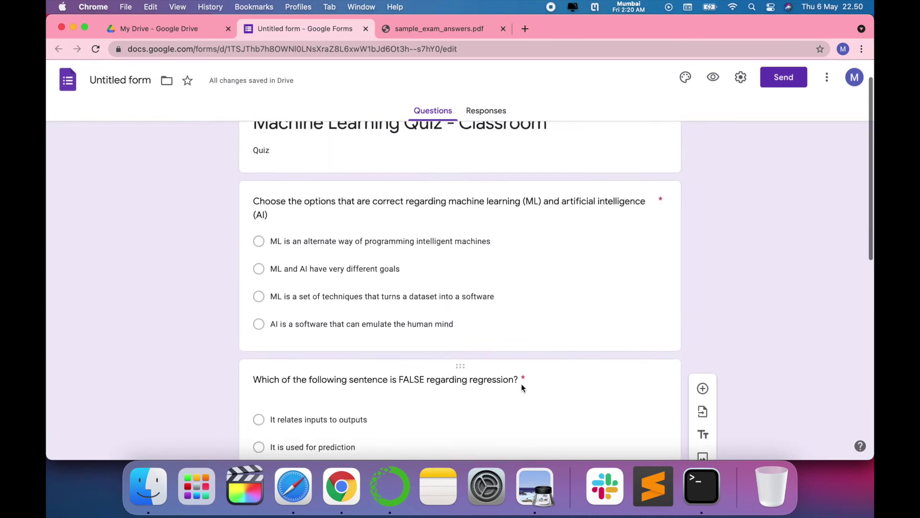
{"action": "scroll", "coordinate": [522, 386], "scroll_direction": "down", "scroll_amount": 6}
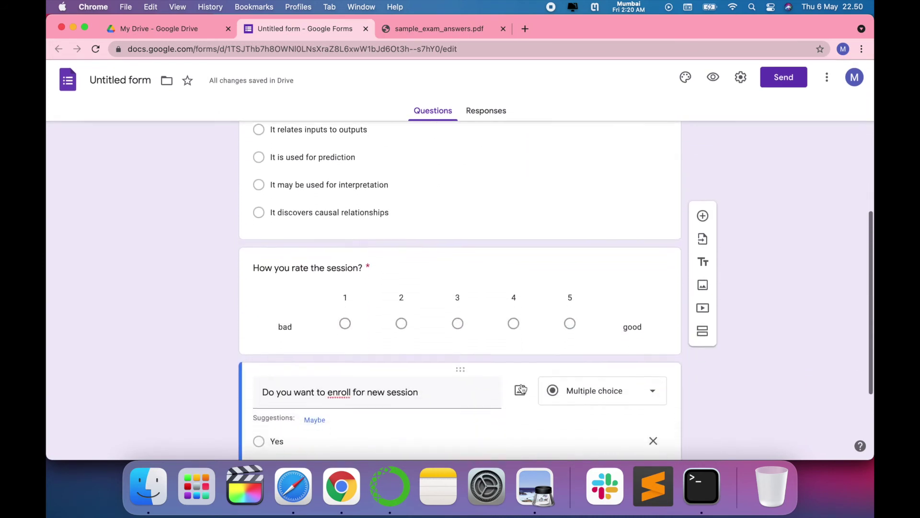
{"action": "scroll", "coordinate": [522, 386], "scroll_direction": "down", "scroll_amount": 2}
{"action": "scroll", "coordinate": [522, 384], "scroll_direction": "down", "scroll_amount": 1}
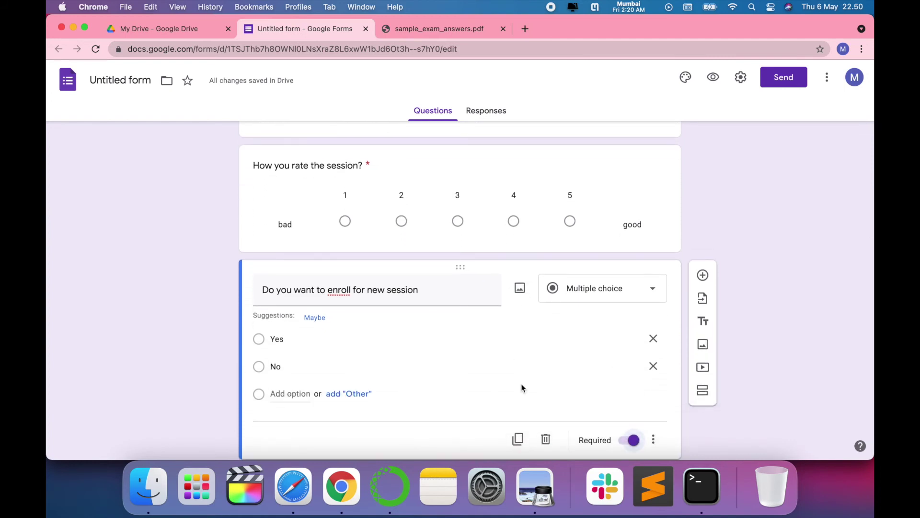
{"action": "scroll", "coordinate": [522, 384], "scroll_direction": "down", "scroll_amount": 1}
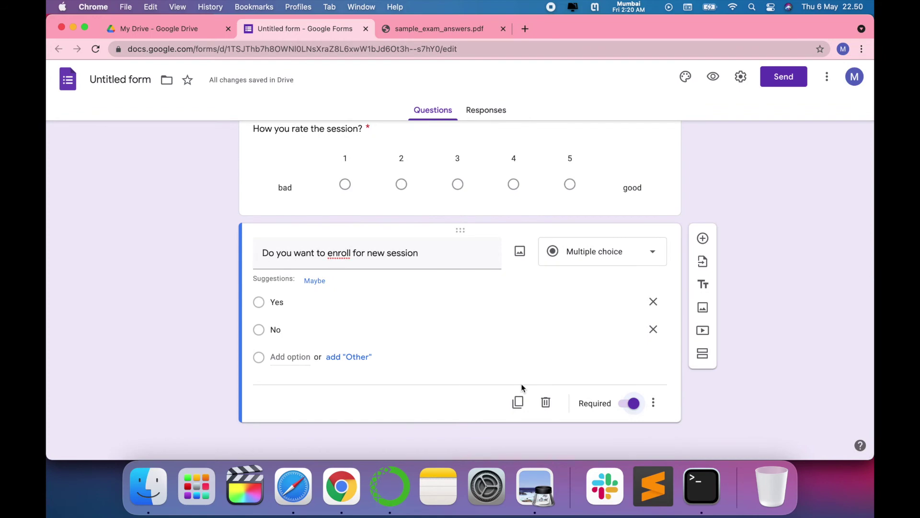
{"action": "scroll", "coordinate": [522, 386], "scroll_direction": "up", "scroll_amount": 6}
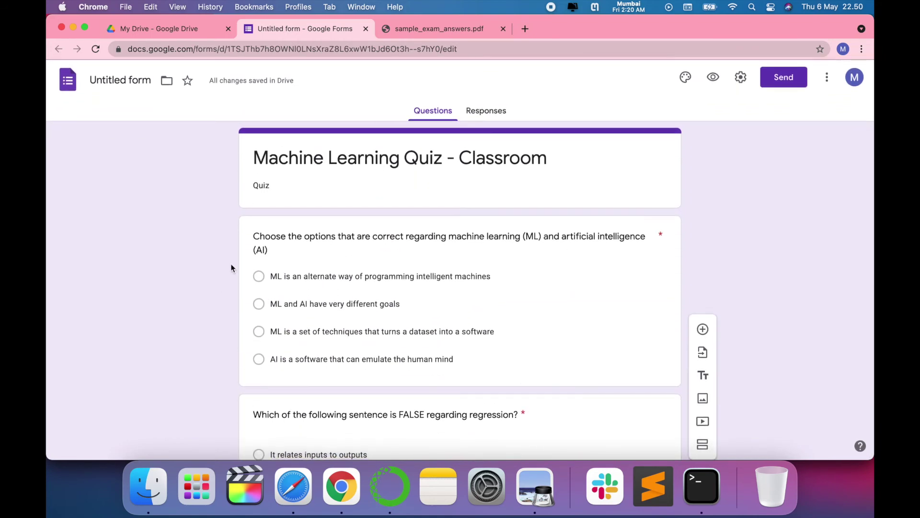
- Open the Send dialog and review its Link and Embed options before returning to Email
{"action": "left_click", "coordinate": [785, 79]}
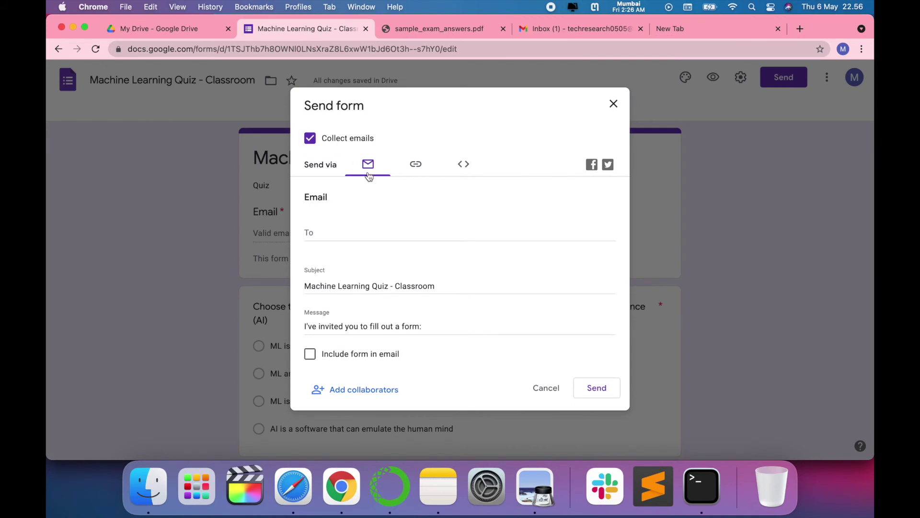
{"action": "left_click", "coordinate": [415, 168]}
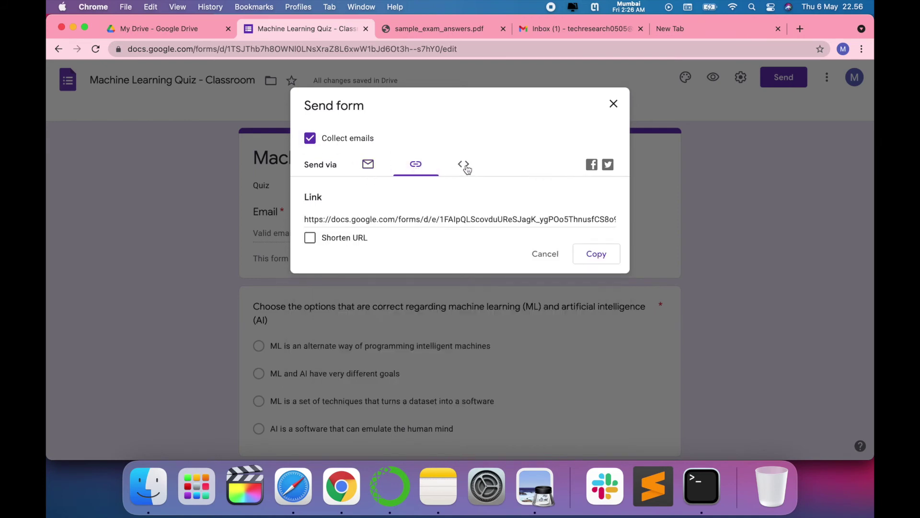
{"action": "left_click", "coordinate": [468, 168]}
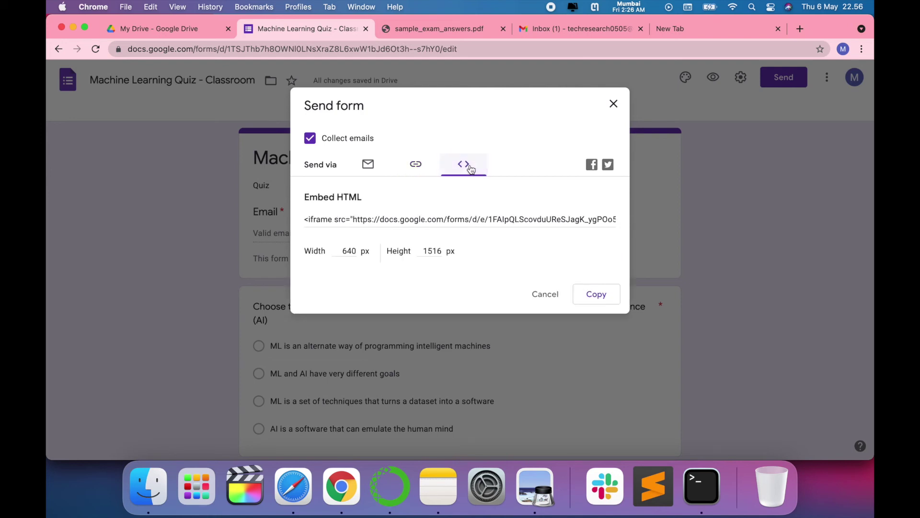
{"action": "left_click", "coordinate": [368, 167]}
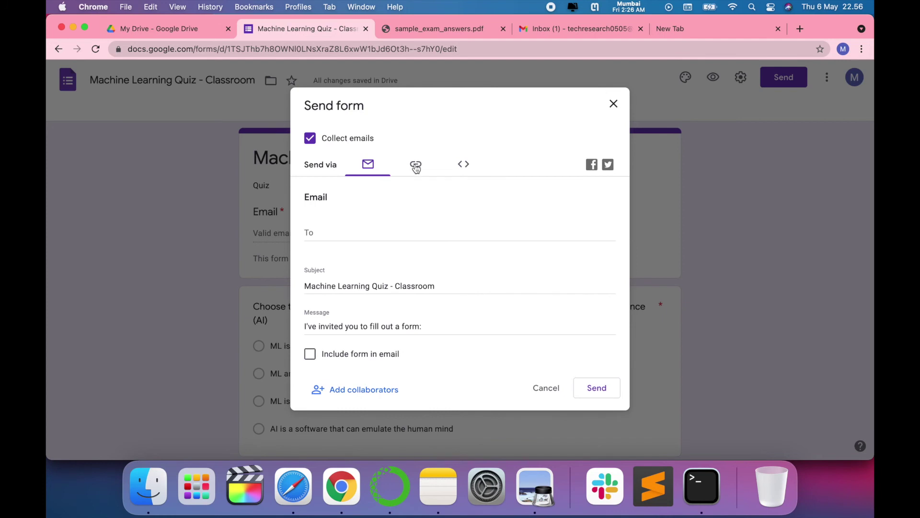
{"action": "left_click", "coordinate": [422, 168]}
{"action": "left_click", "coordinate": [369, 165]}
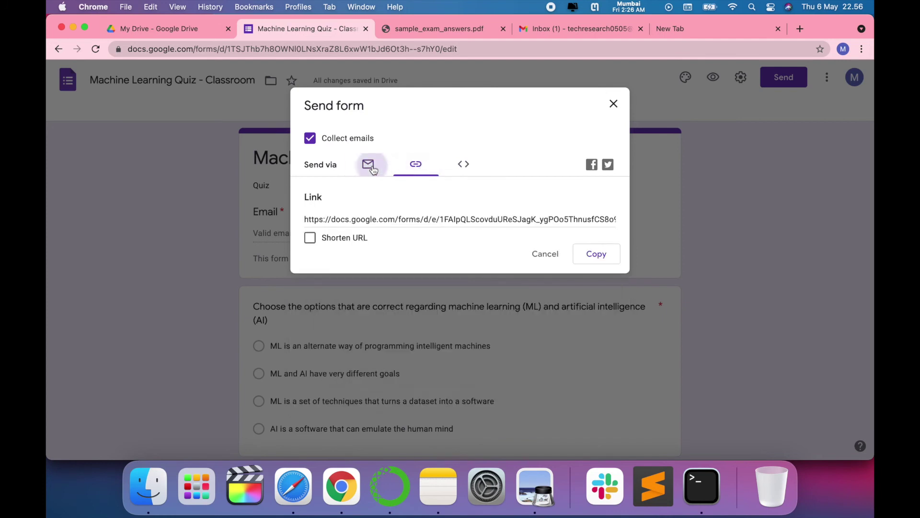
- Enter the recipient's e-mail address and include the form in the email
{"action": "left_click", "coordinate": [338, 230]}
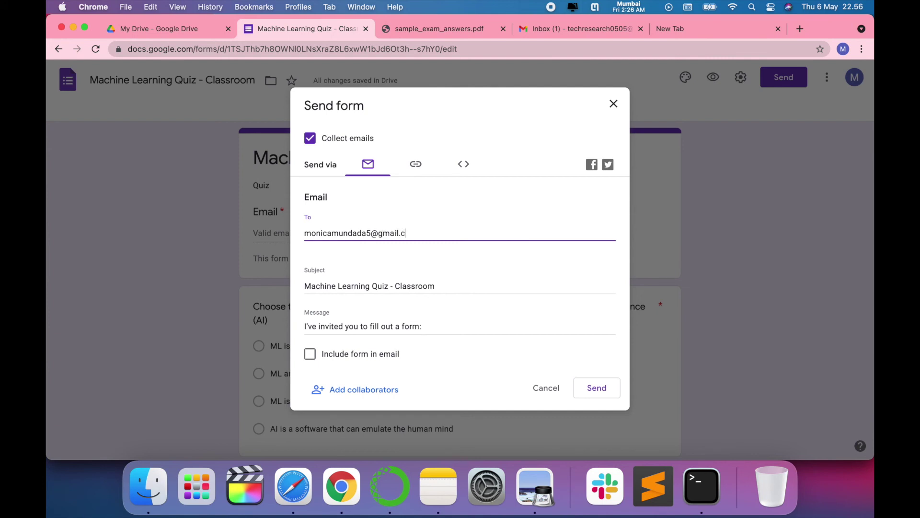
{"action": "left_click", "coordinate": [310, 354]}
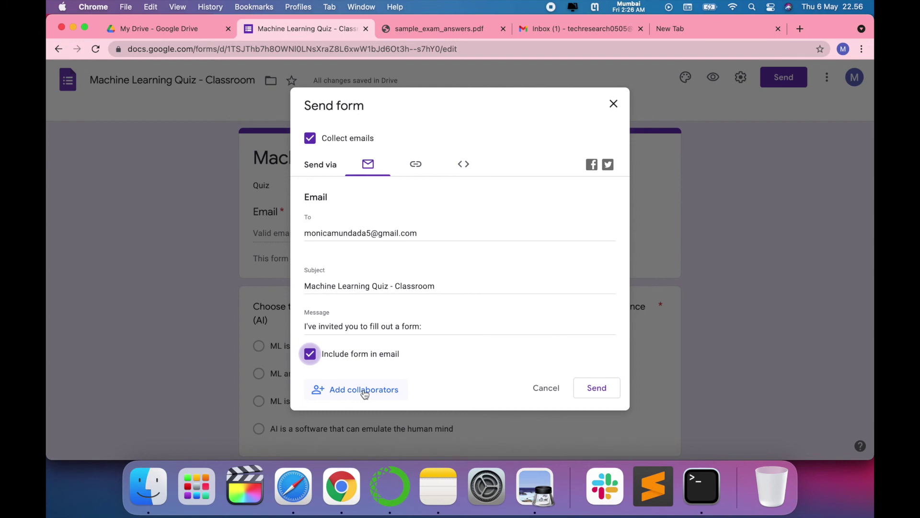
{"action": "left_click", "coordinate": [364, 391]}
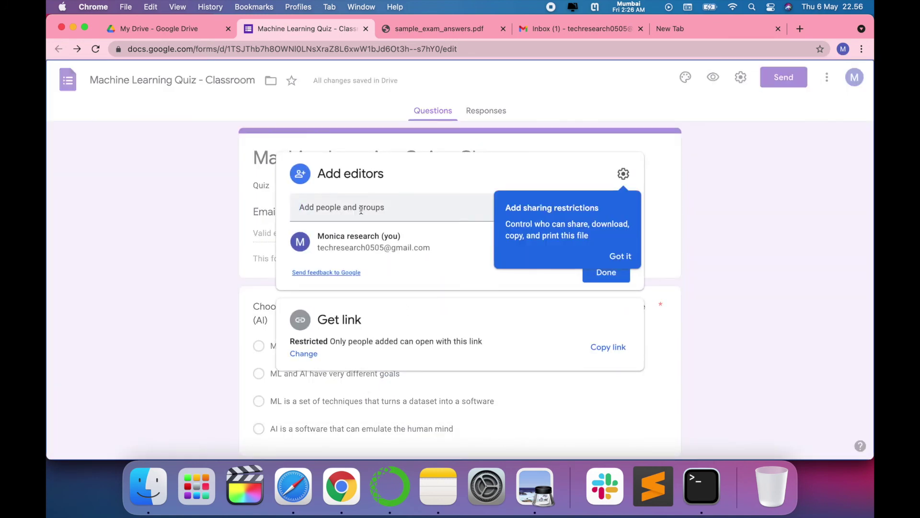
- Add the new editor's e-mail address with the message 'P' and send the invitation
{"action": "left_click", "coordinate": [621, 256]}
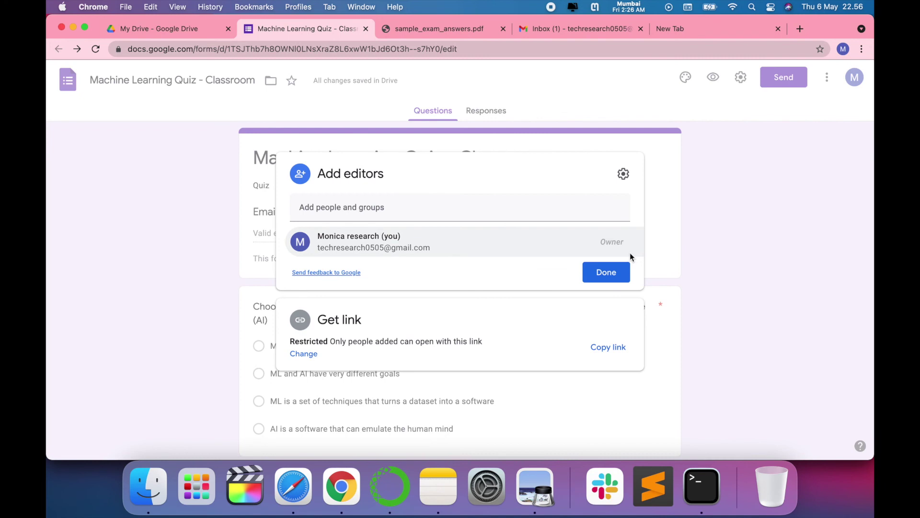
{"action": "left_click", "coordinate": [376, 202]}
{"action": "key", "text": "super+v"}
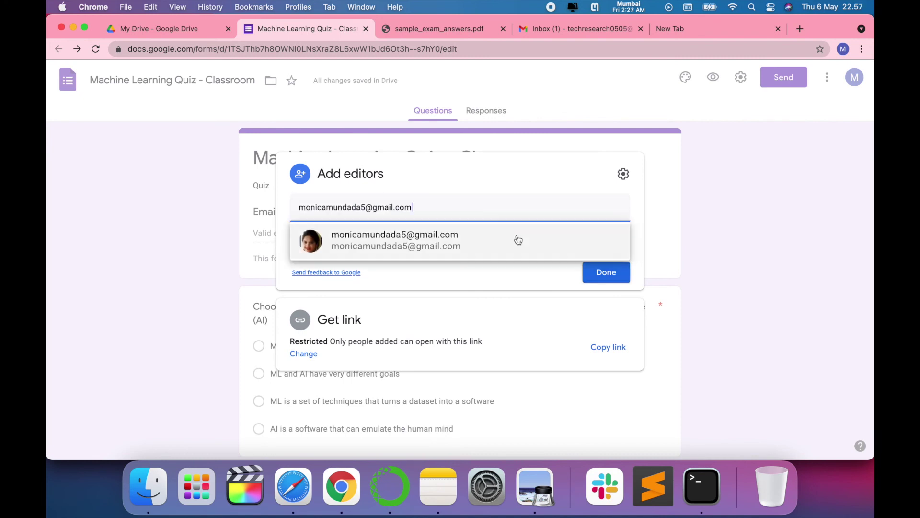
{"action": "left_click", "coordinate": [515, 238]}
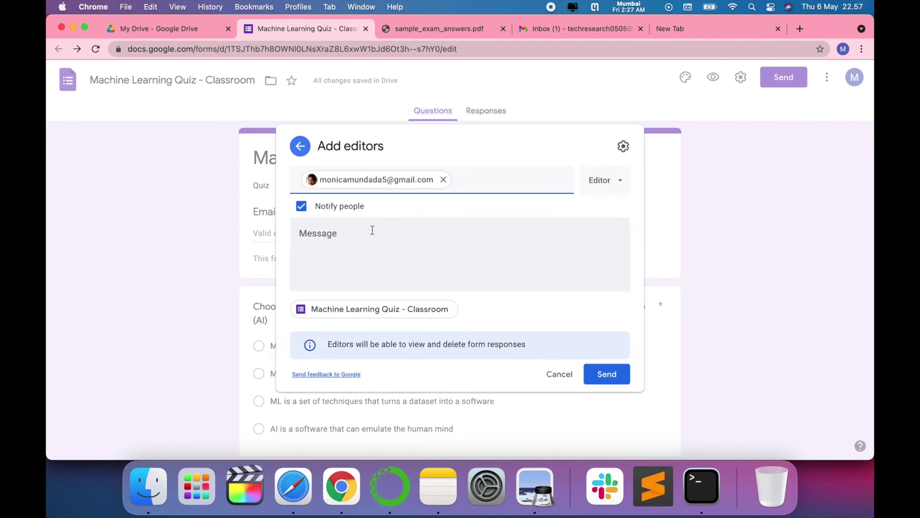
{"action": "left_click", "coordinate": [373, 231]}
{"action": "type", "text": "Please take the quiz"}
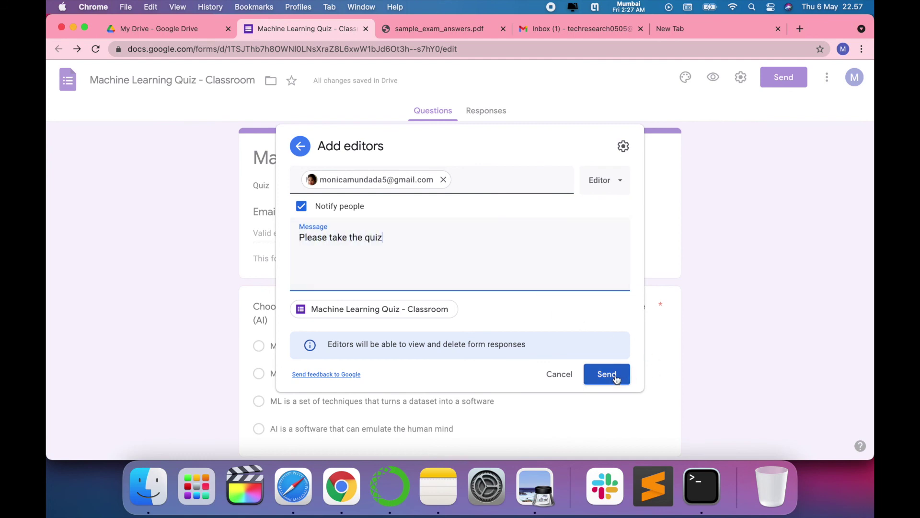
{"action": "left_click", "coordinate": [607, 374]}
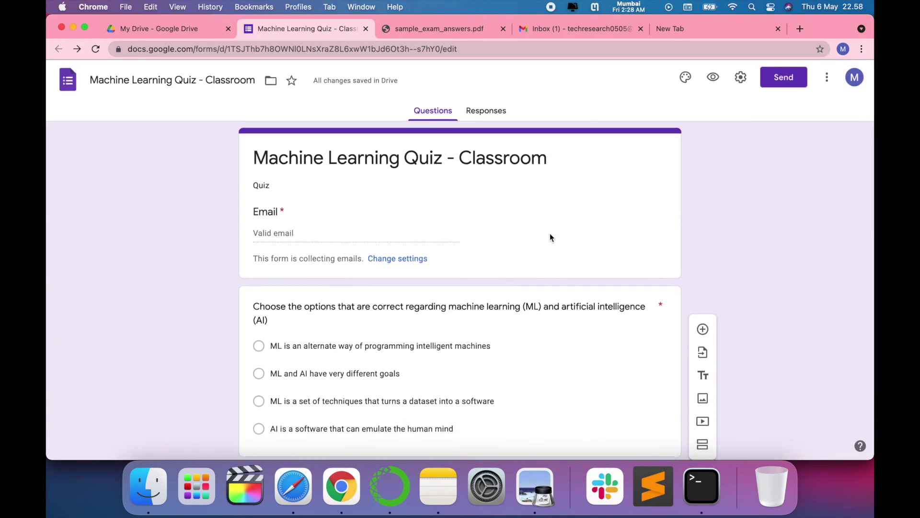
{"action": "scroll", "coordinate": [550, 235], "scroll_direction": "down", "scroll_amount": 10}
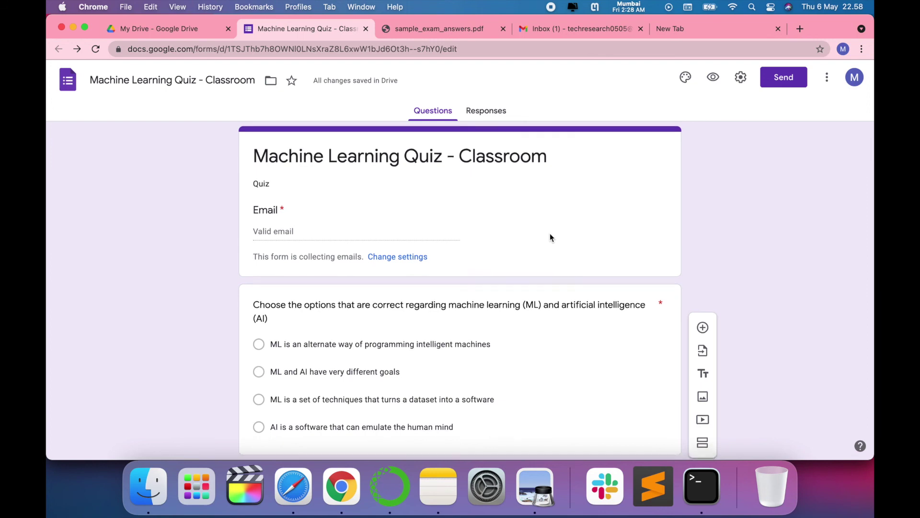
{"action": "scroll", "coordinate": [551, 237], "scroll_direction": "down", "scroll_amount": 2}
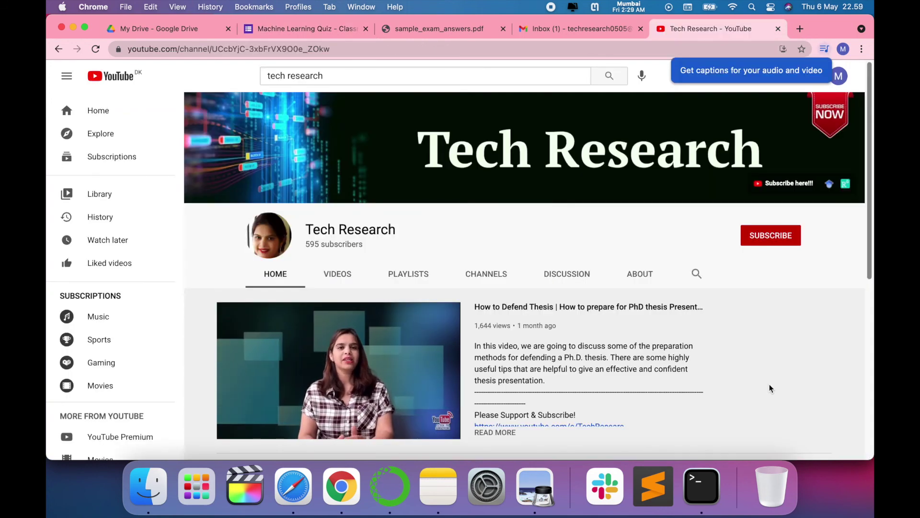
{"action": "scroll", "coordinate": [769, 385], "scroll_direction": "down", "scroll_amount": 1}
{"action": "scroll", "coordinate": [769, 383], "scroll_direction": "up", "scroll_amount": 1}
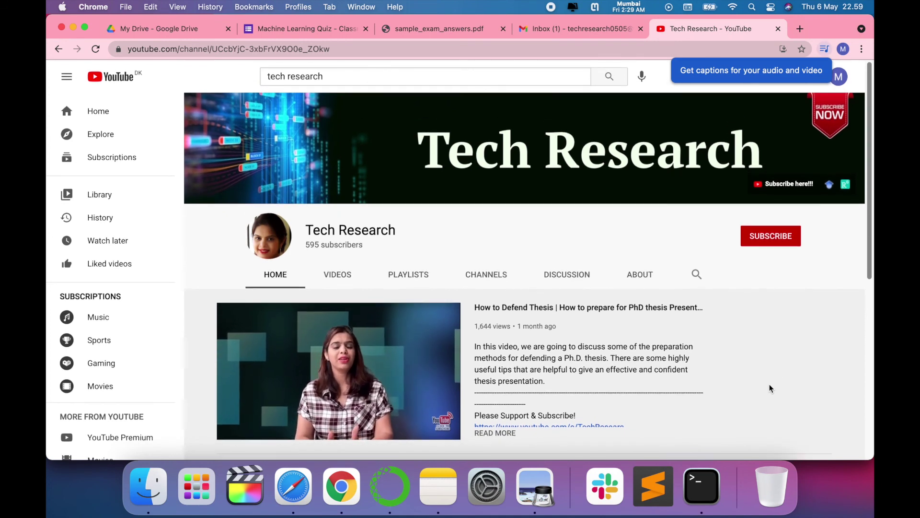